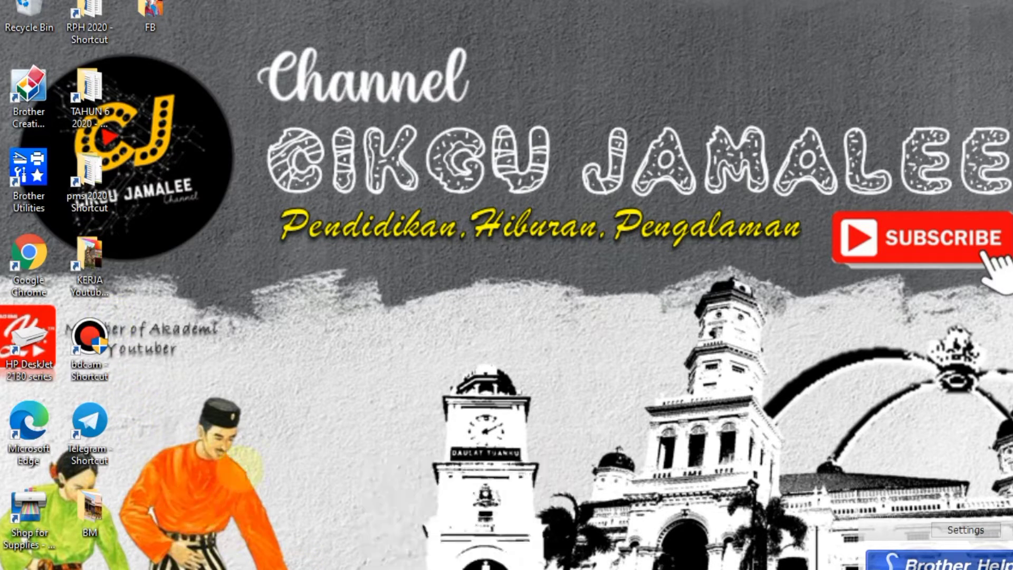
Open Windows search from the taskbar to show top apps, including PowerPoint 2016.
click(268, 565)
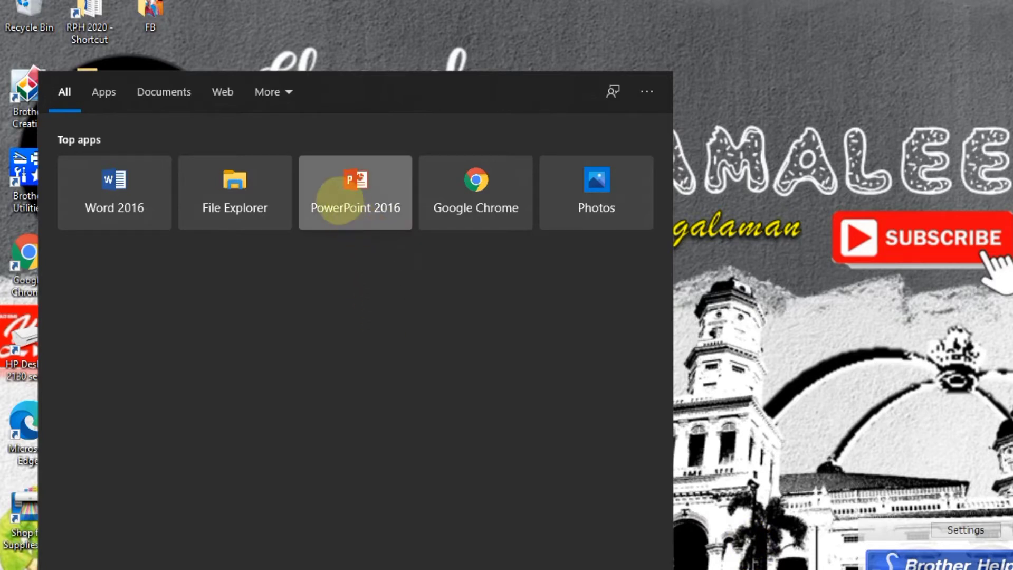
Launch PowerPoint 2016, start a blank presentation, and delete its title and subtitle placeholders.
click(355, 188)
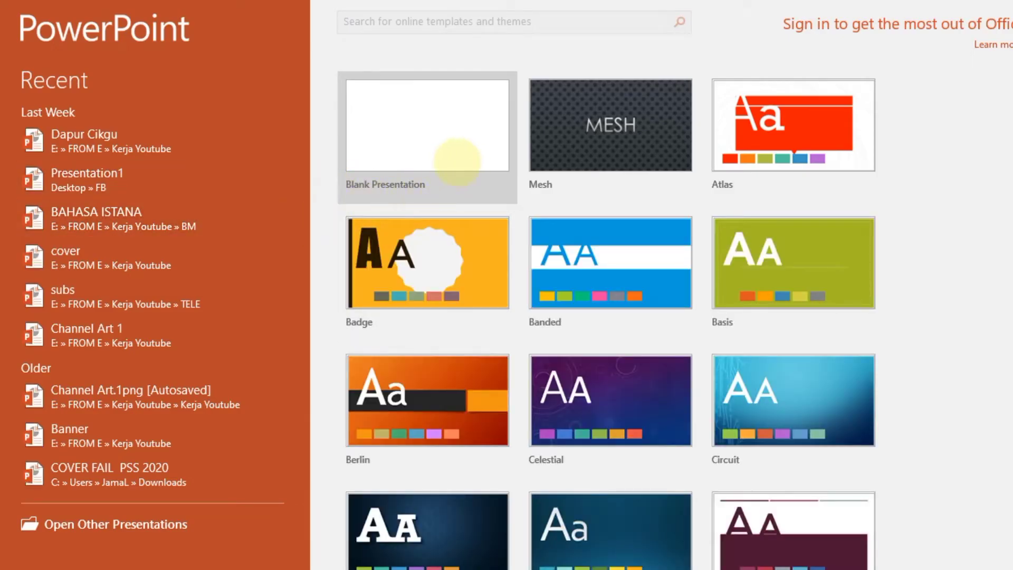
click(422, 145)
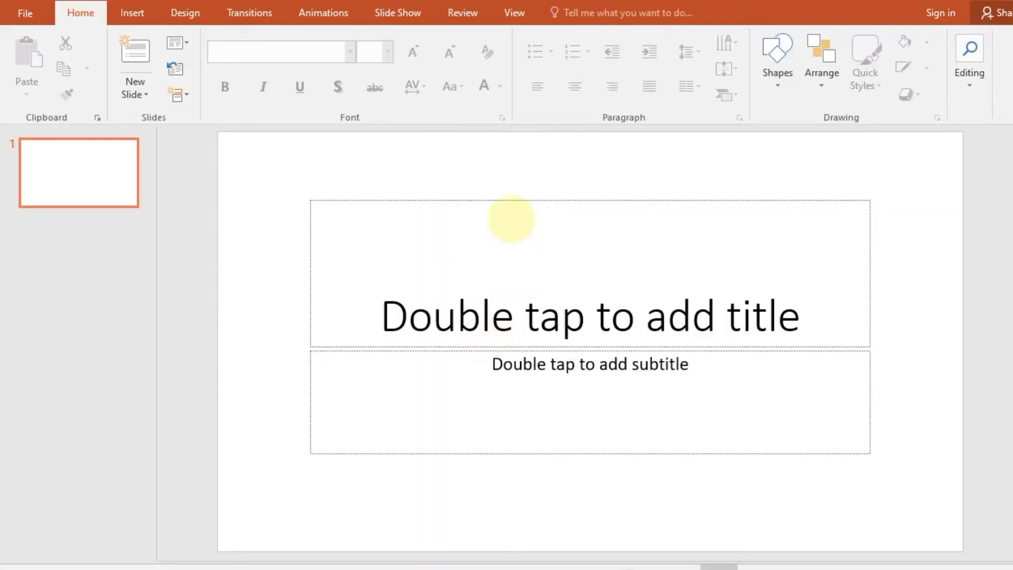
click(510, 211)
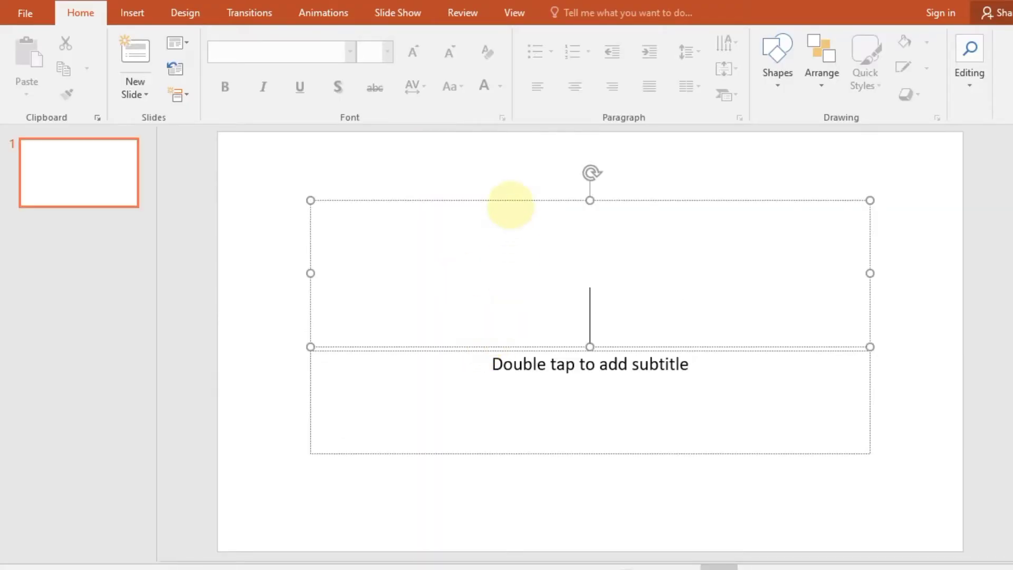
double_click(510, 205)
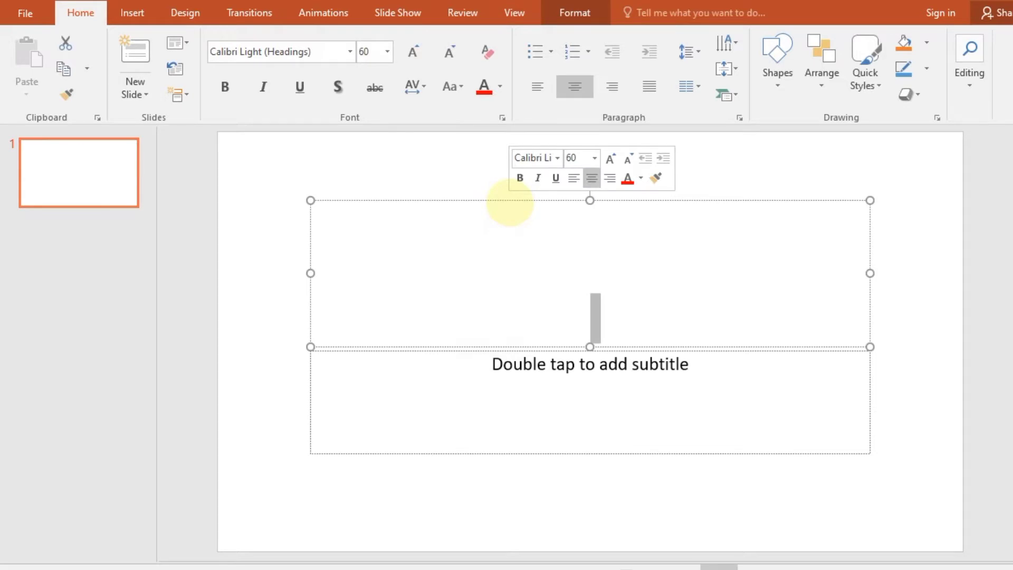
click(510, 201)
key(Delete)
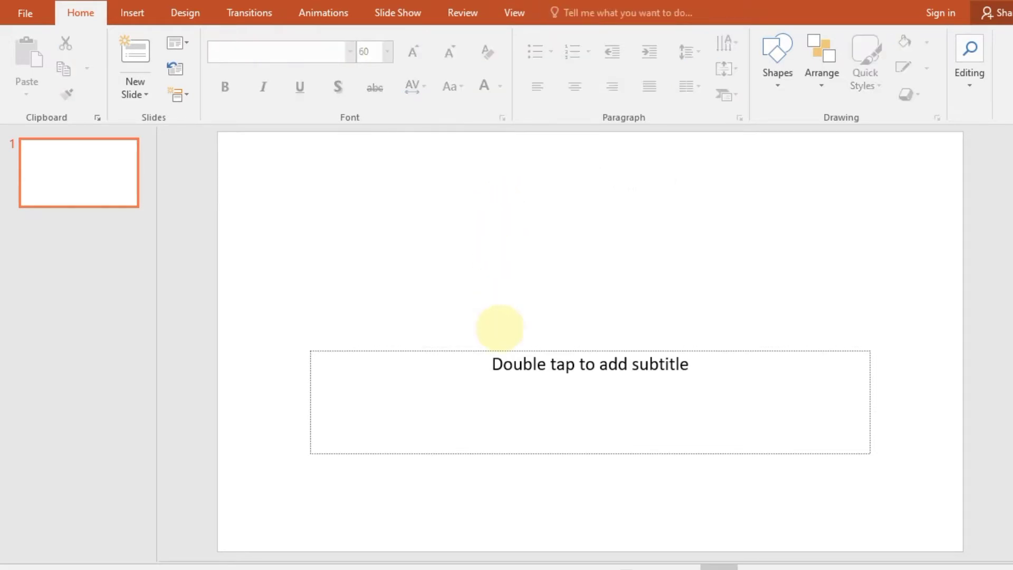
click(504, 352)
key(Delete)
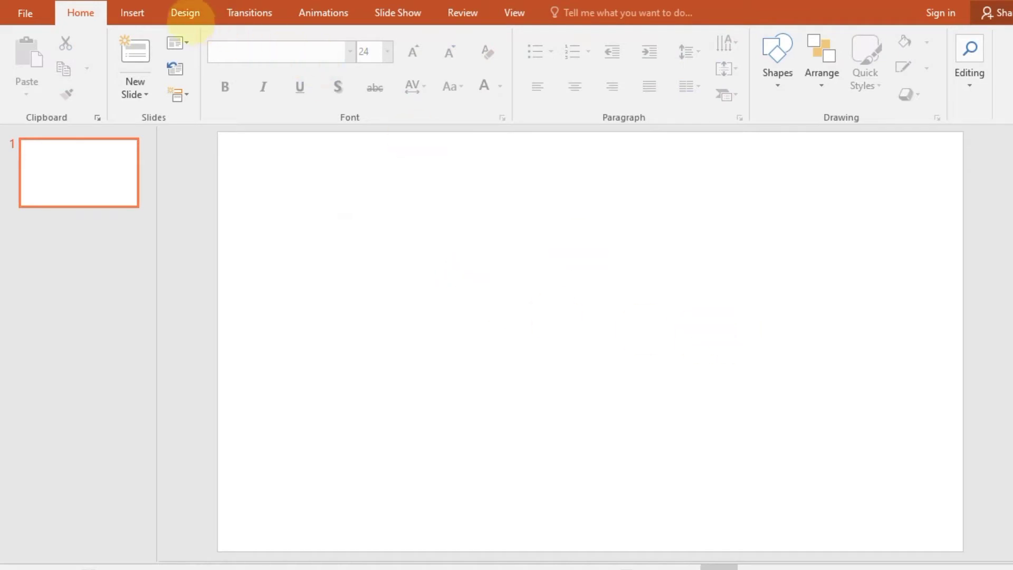
Insert photo_2020-12-29_14-27-49 from the POSTER PIC folder and drag it toward the slide centre.
click(132, 13)
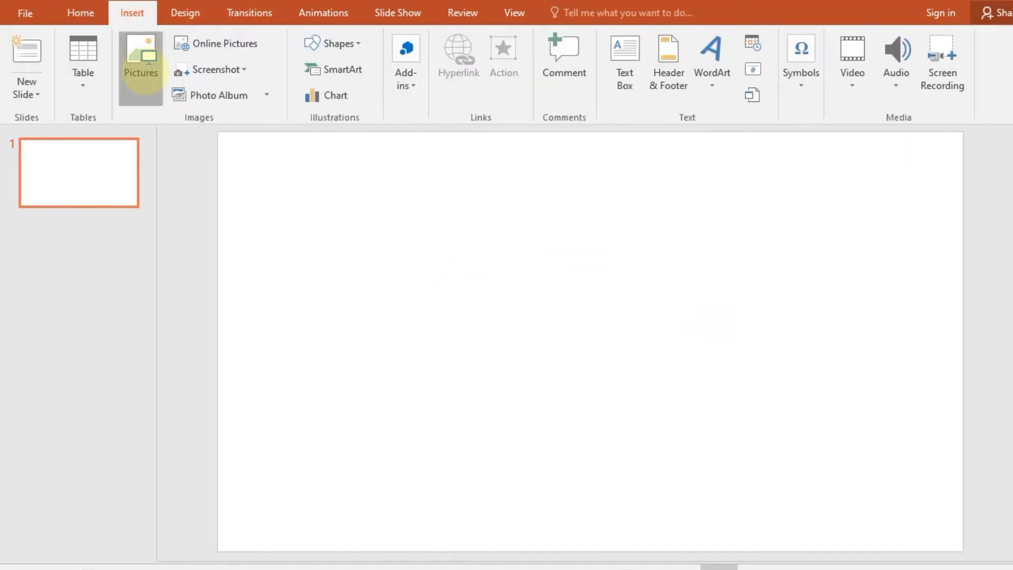
click(149, 79)
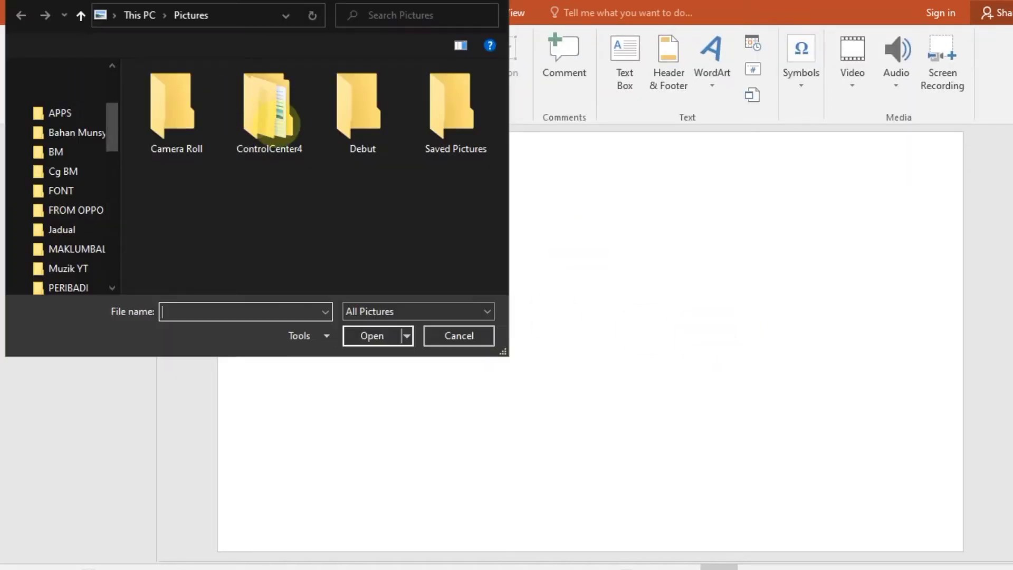
click(69, 67)
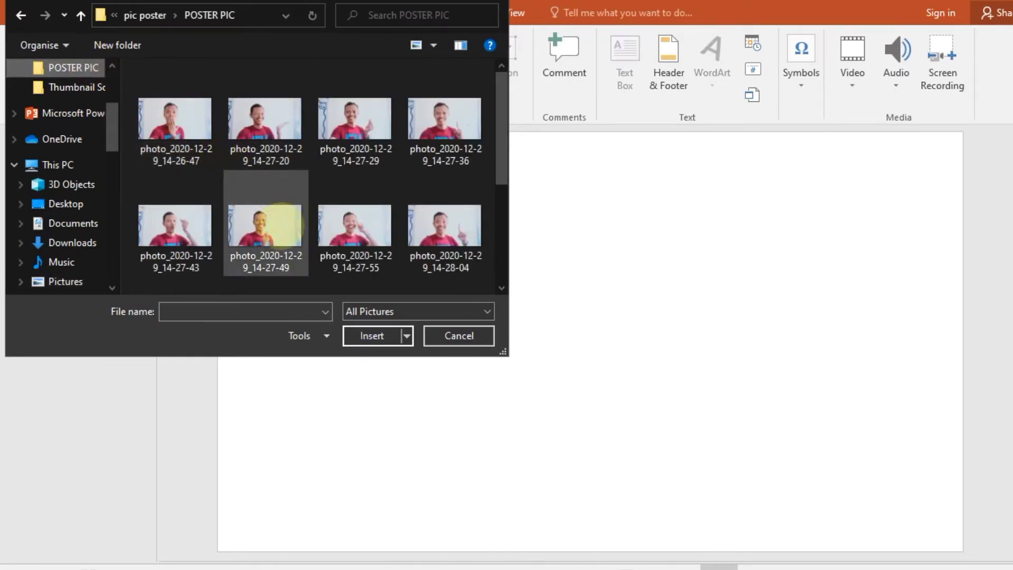
click(280, 226)
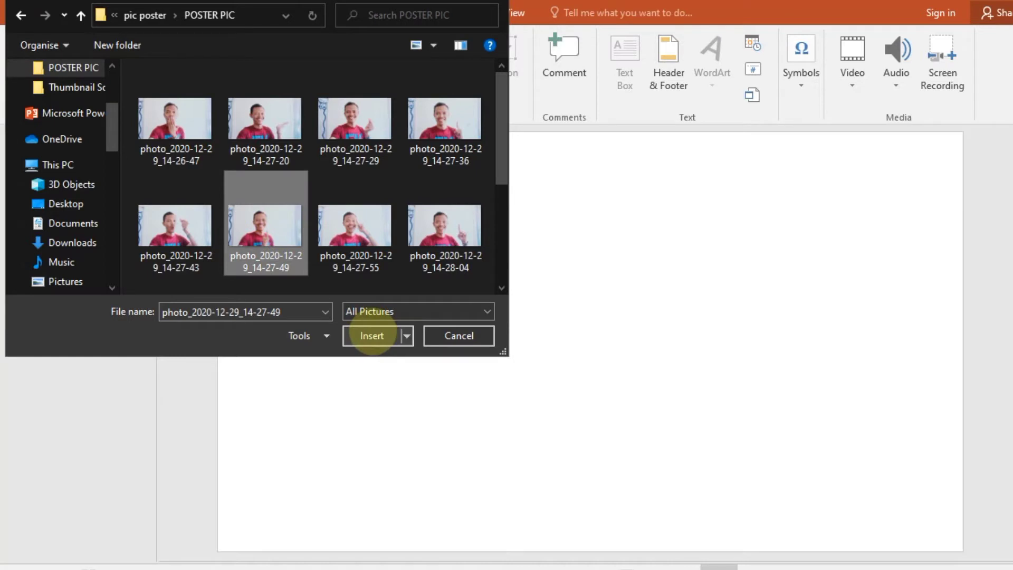
click(372, 336)
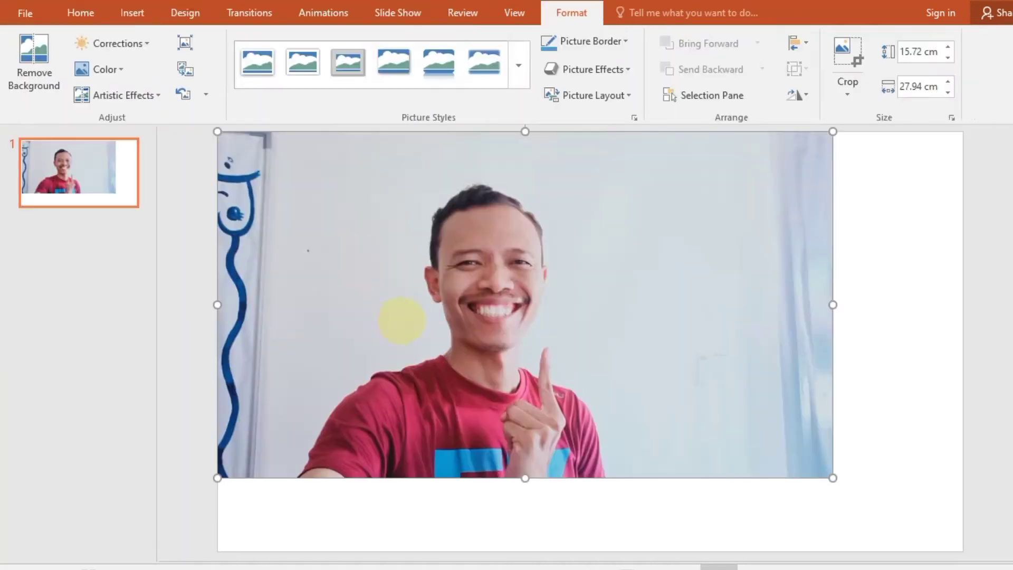
mouse_move(566, 350)
mouse_down()
mouse_move(634, 391)
mouse_move(626, 381)
mouse_up()
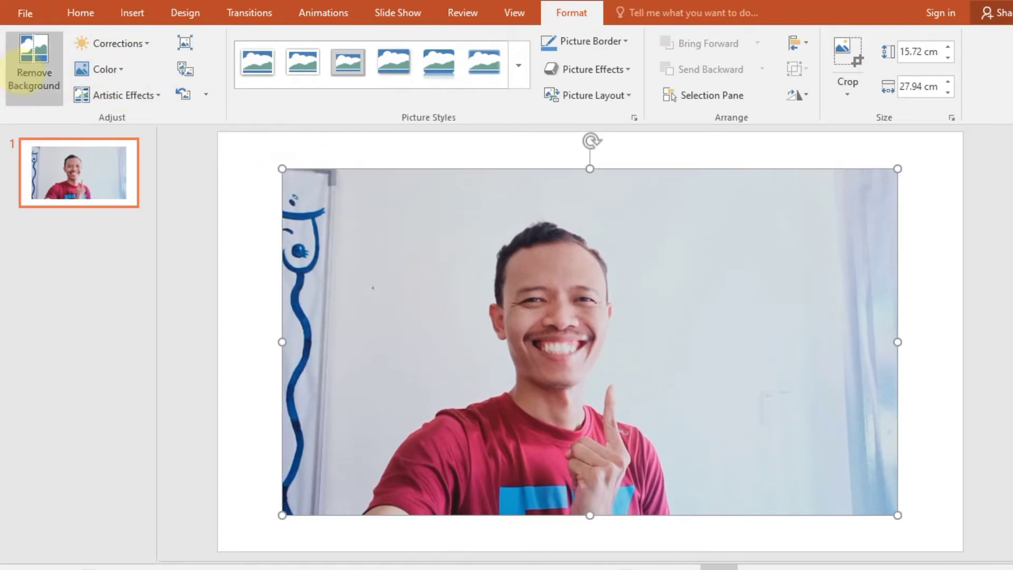
Remove the photo's background, extending the kept area down to include the man's shirt.
click(34, 82)
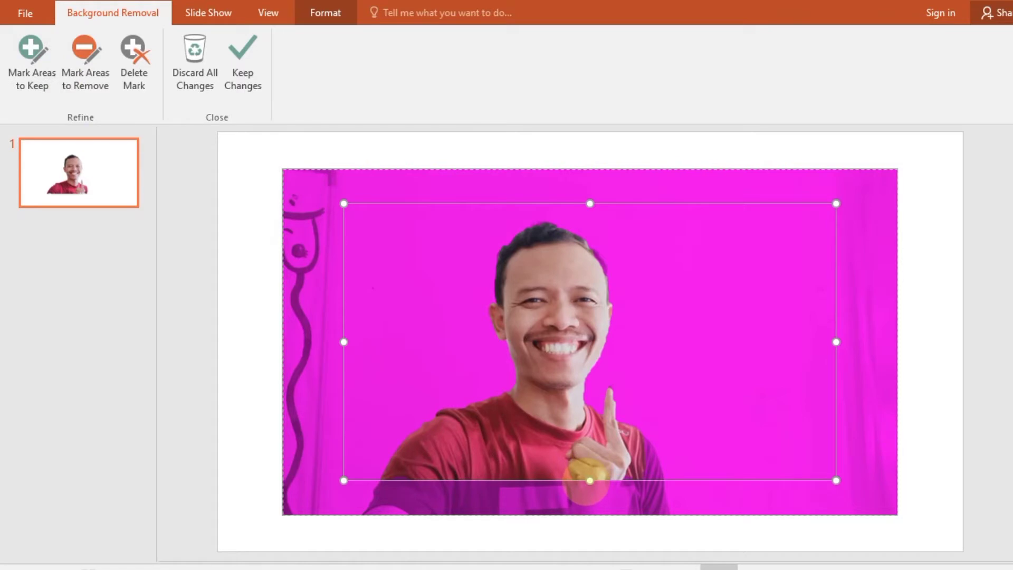
drag(589, 481, 598, 523)
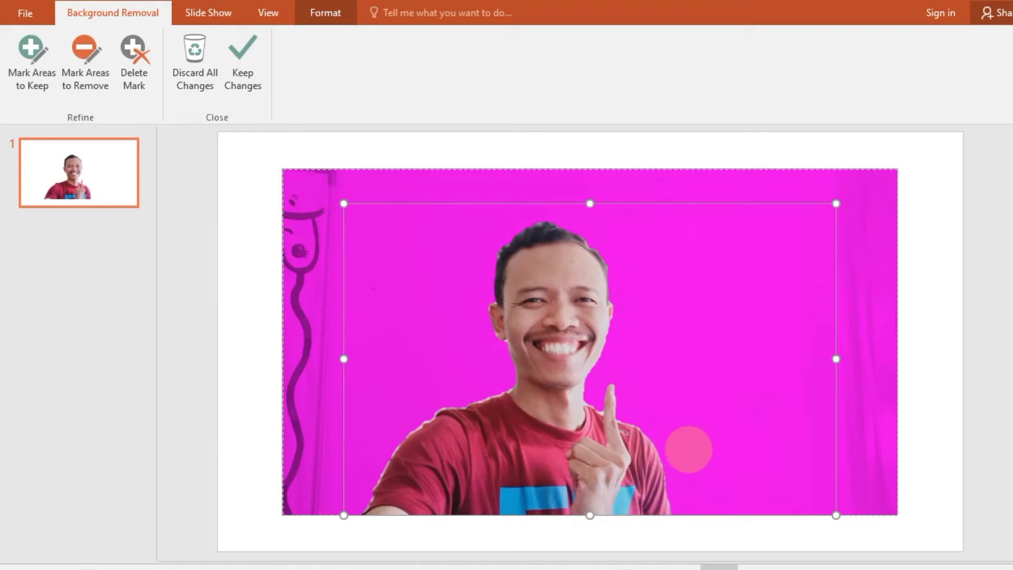
click(927, 528)
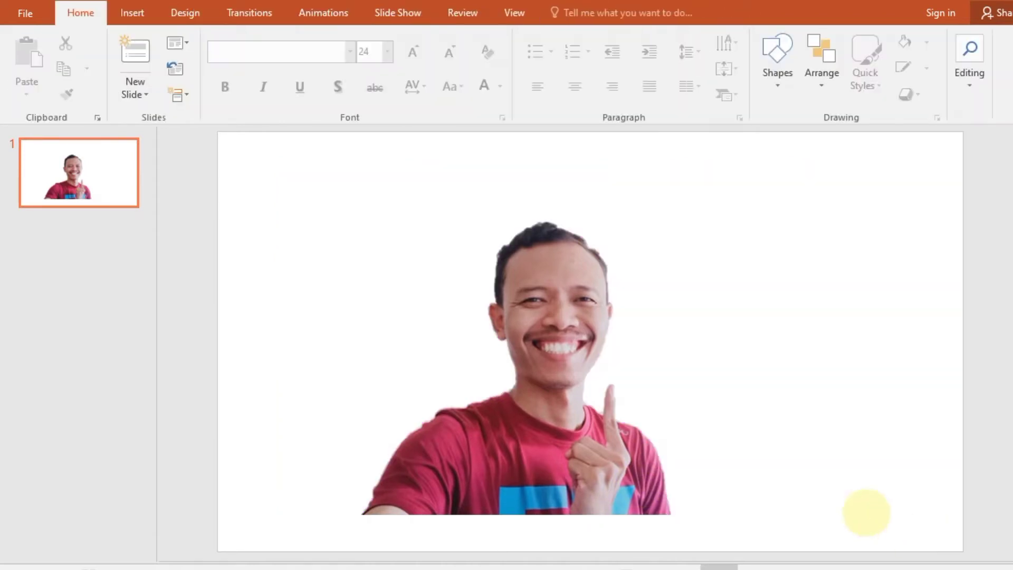
Move the cut-out man down to the slide's bottom edge and check the result.
drag(578, 448, 545, 481)
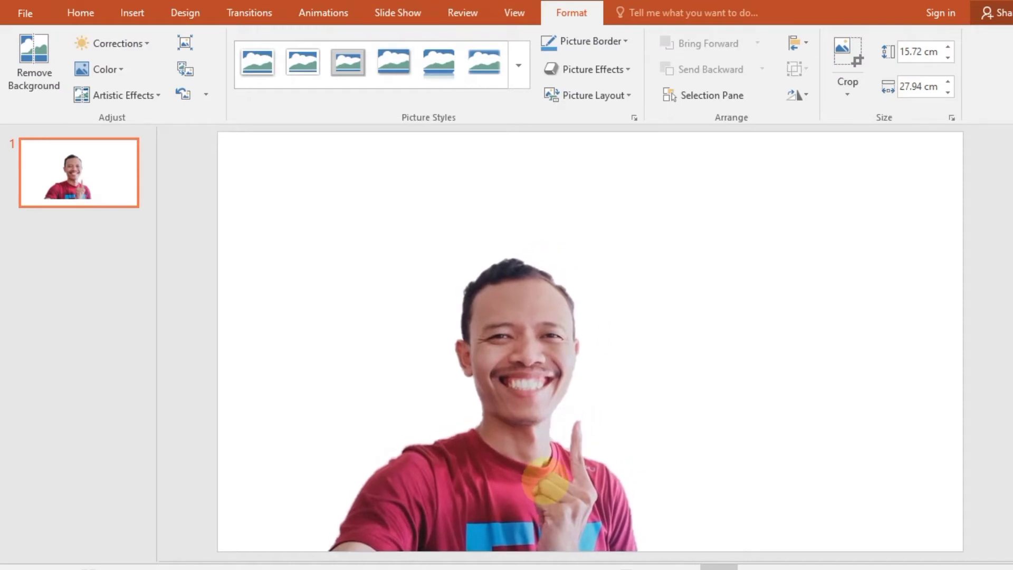
click(375, 181)
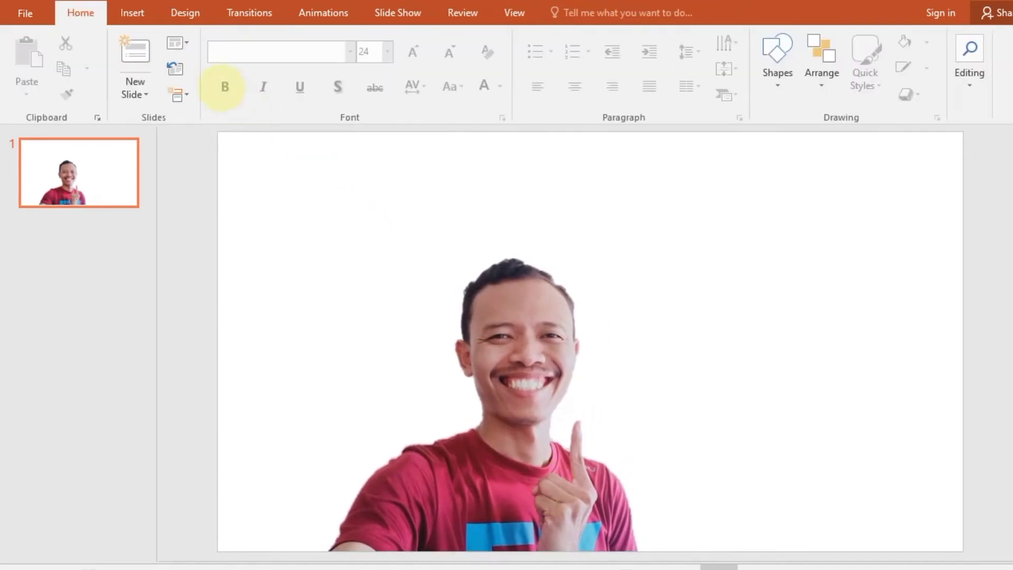
click(309, 211)
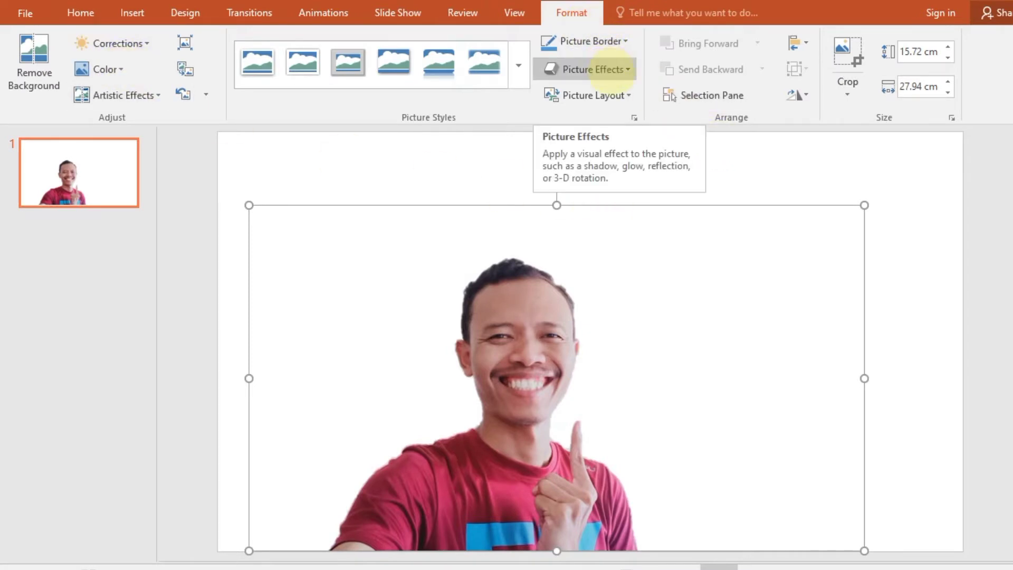
click(455, 176)
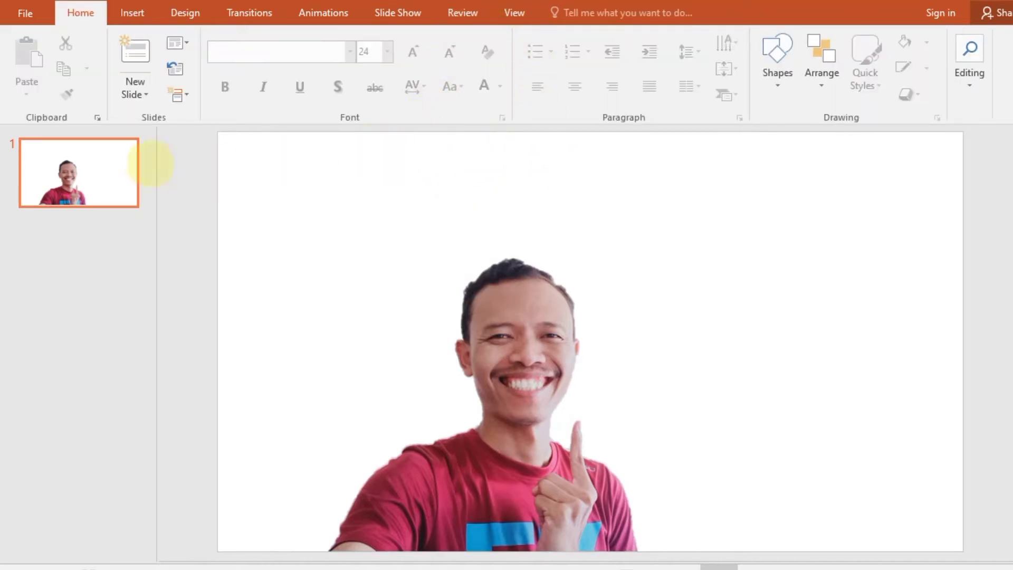
click(106, 164)
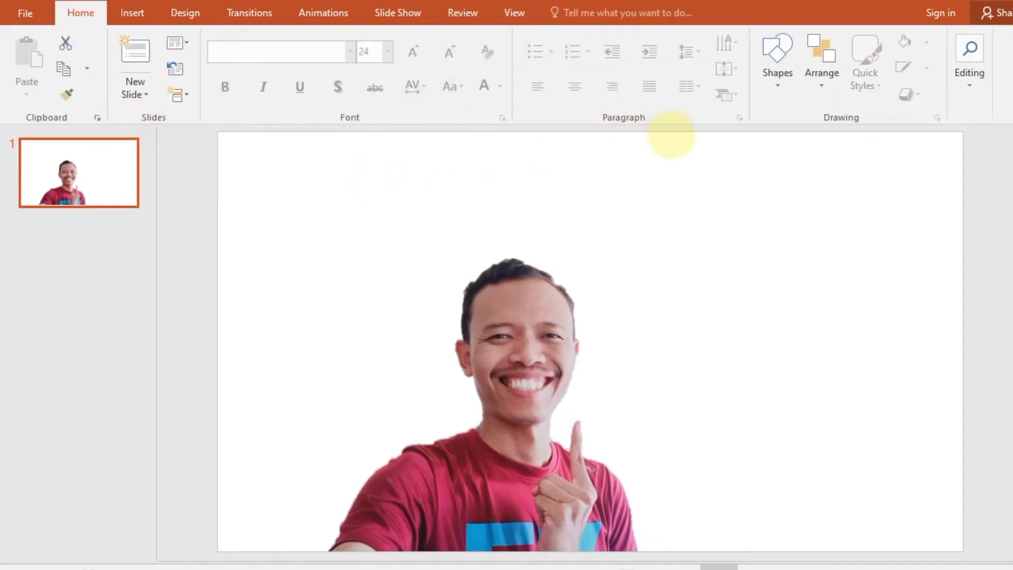
Give slide 1 a solid Green background from the Standard Colors.
click(185, 13)
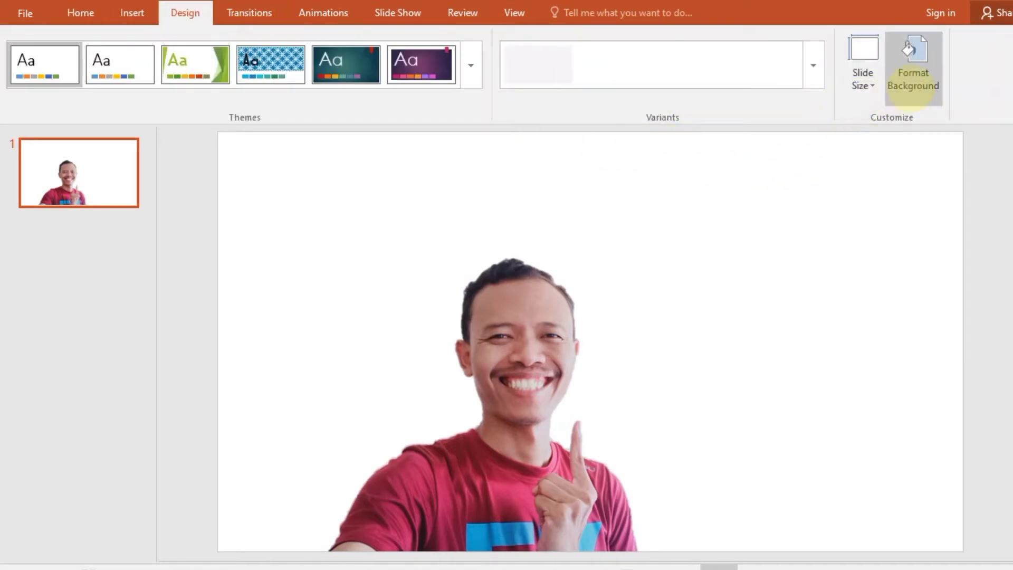
click(911, 88)
click(912, 79)
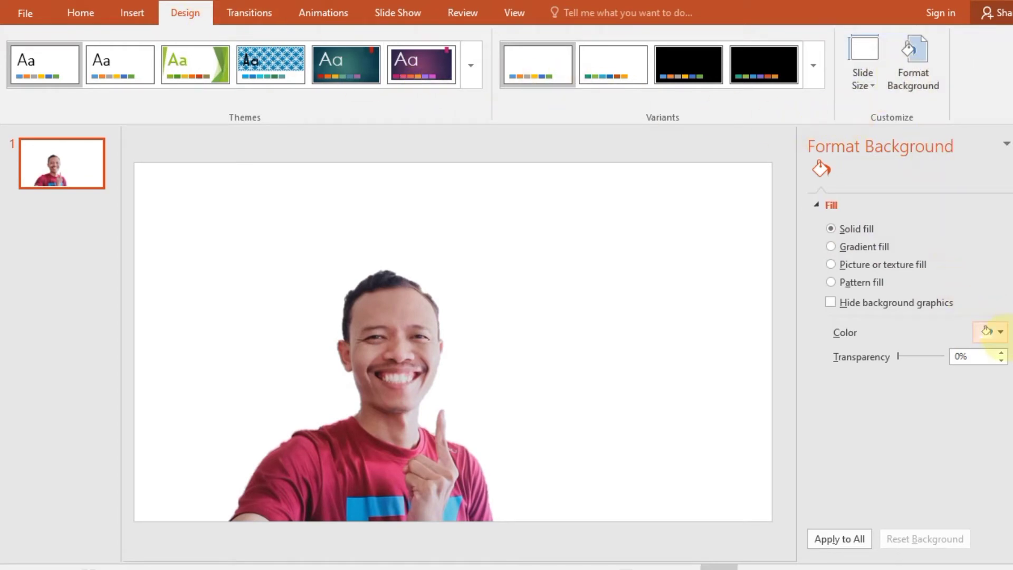
click(999, 332)
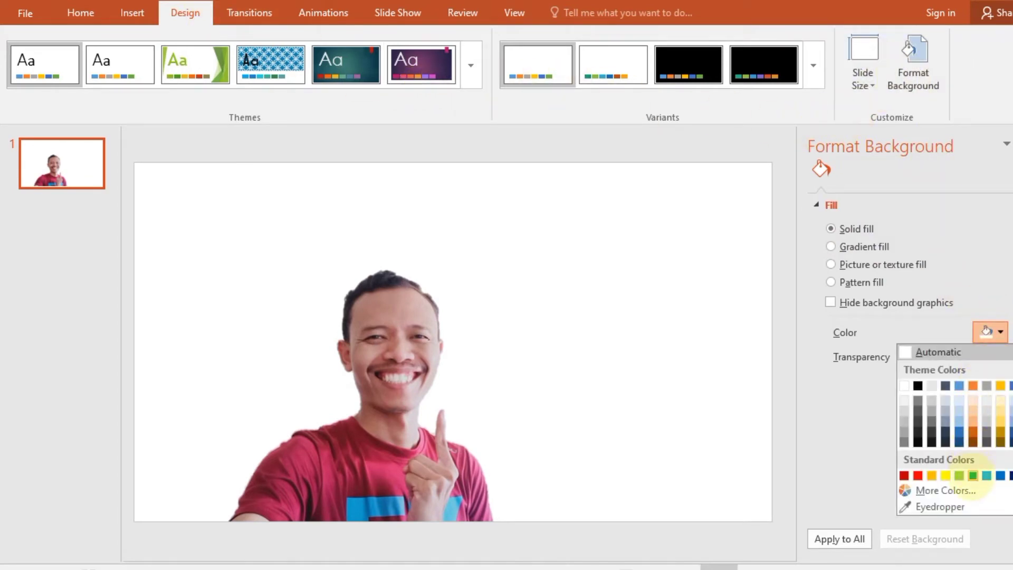
click(973, 476)
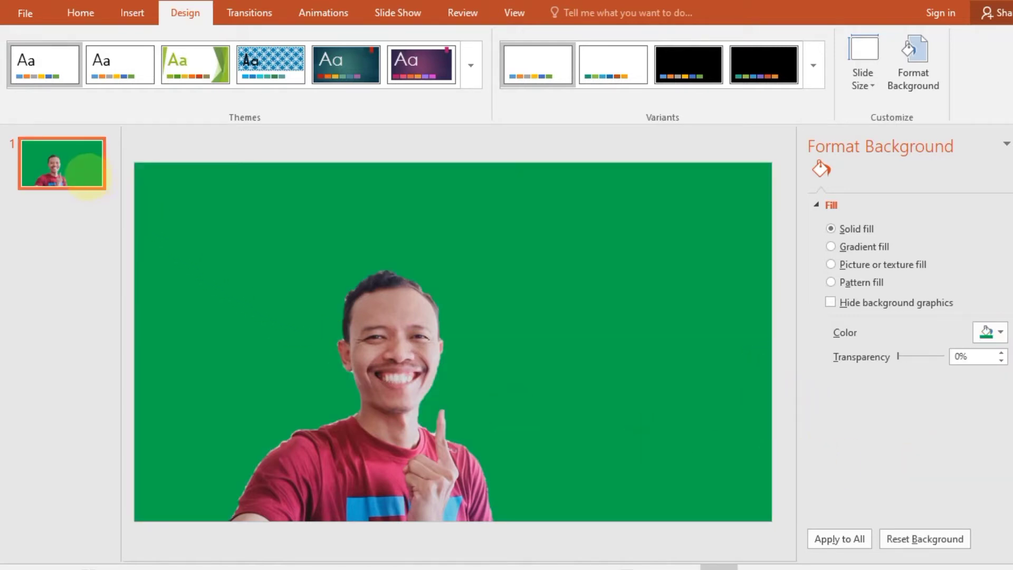
Duplicate slide 1 and delete the man's photo from the copy.
right_click(84, 174)
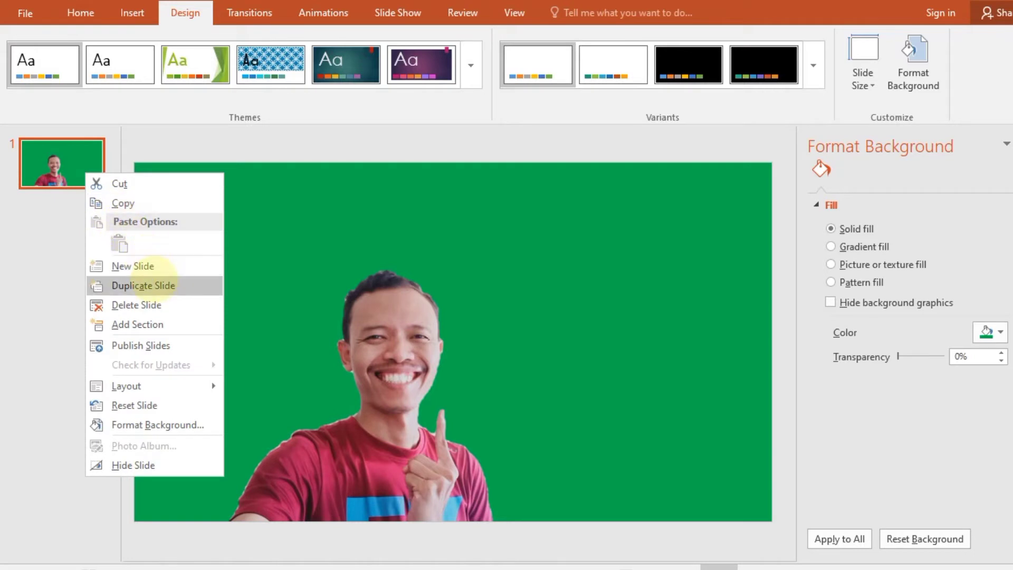
click(155, 281)
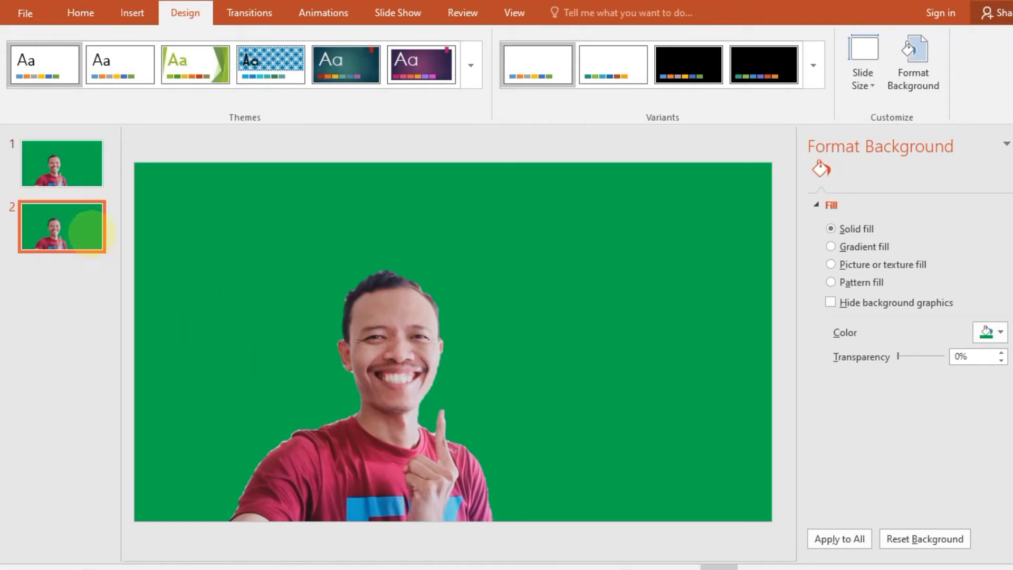
click(396, 442)
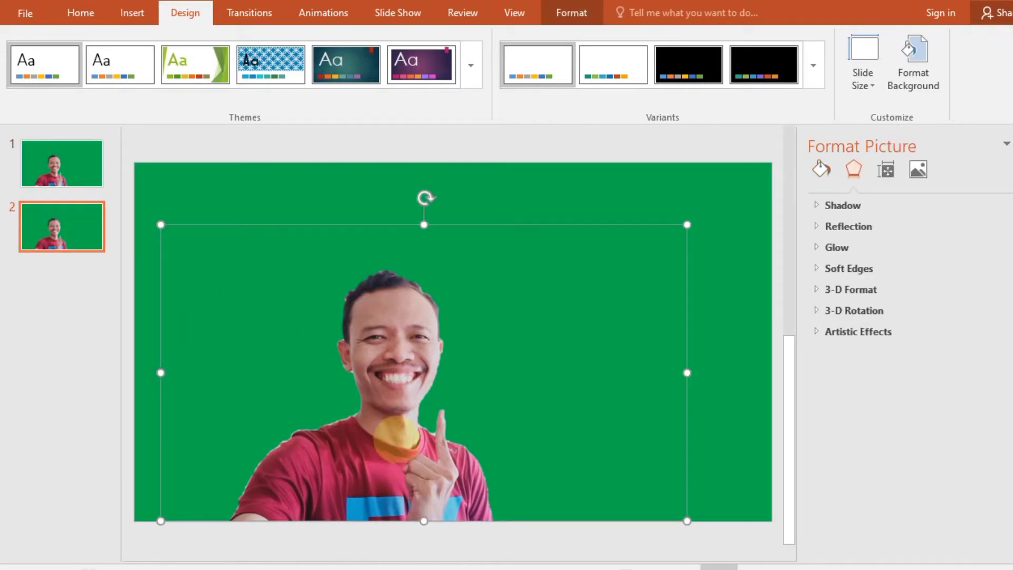
key(Delete)
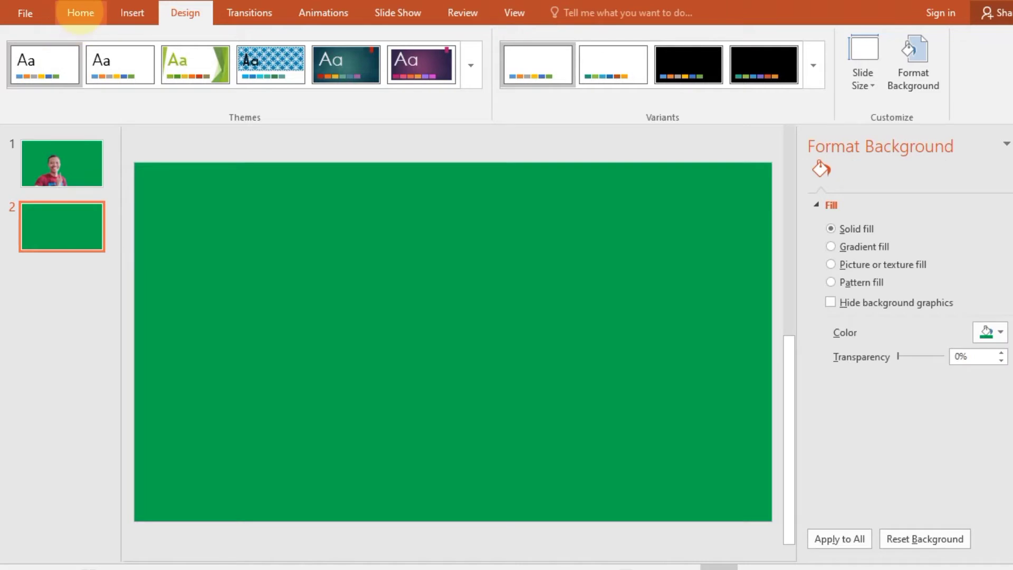
Nudge the man's photo on slide 1, then return to the empty second slide.
click(79, 14)
click(95, 176)
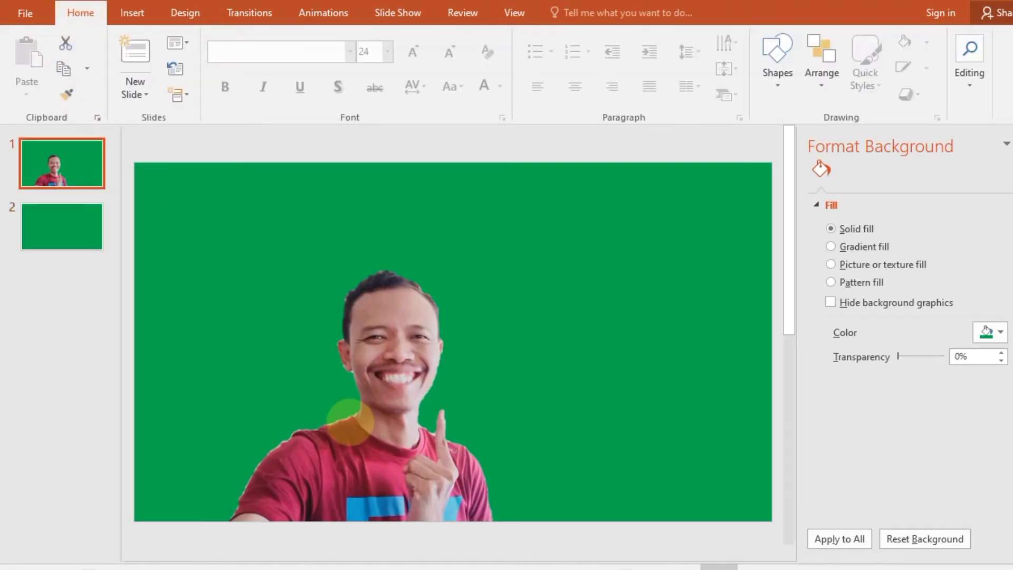
mouse_move(350, 418)
mouse_down()
mouse_move(459, 463)
mouse_move(569, 409)
mouse_move(587, 423)
mouse_move(403, 422)
mouse_up()
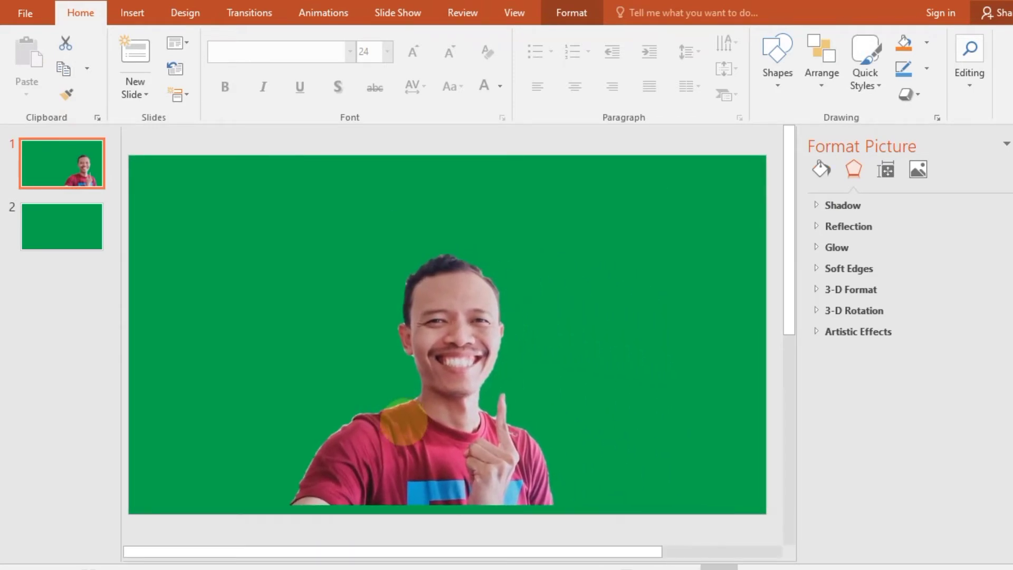
drag(403, 422, 355, 430)
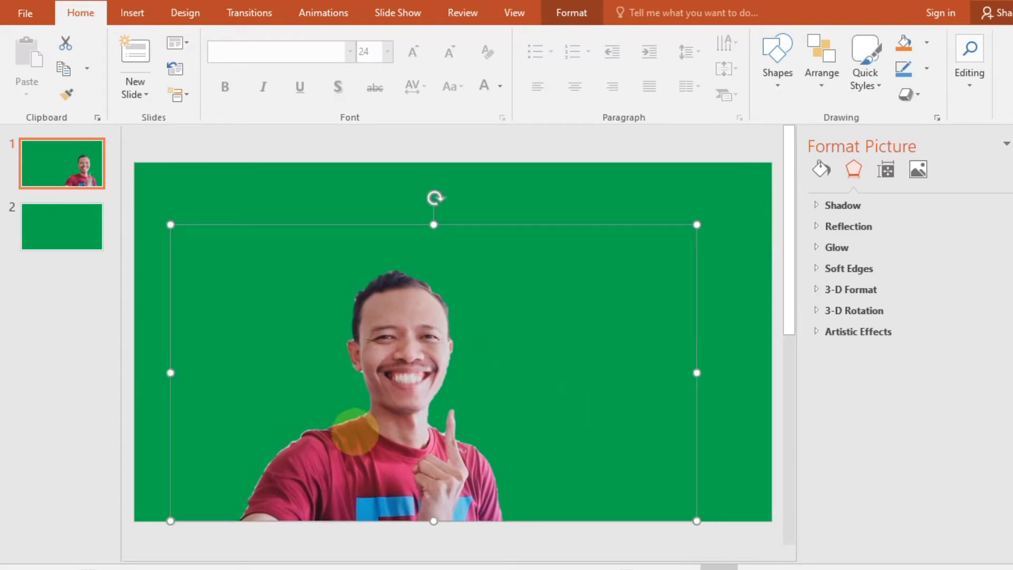
click(227, 147)
click(64, 224)
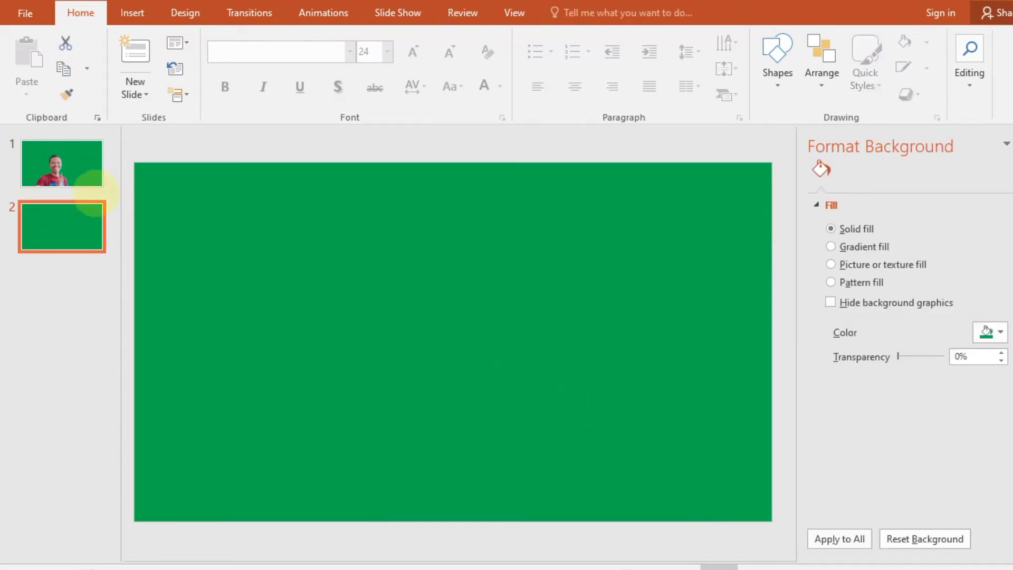
click(132, 13)
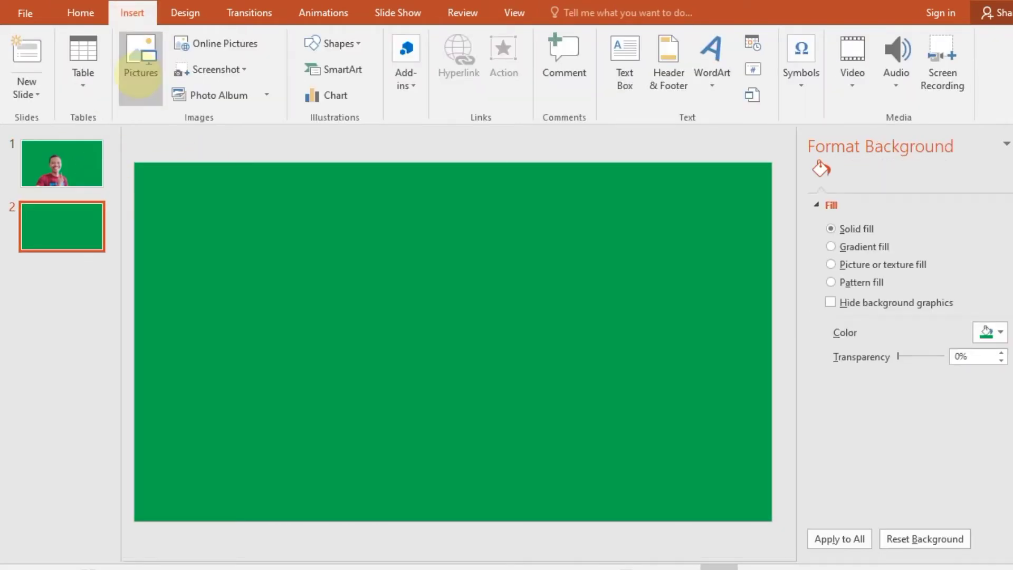
Insert the 13-57-06 green-screen thumbs-up photo from pic poster onto slide 2 and start Remove Background.
click(140, 79)
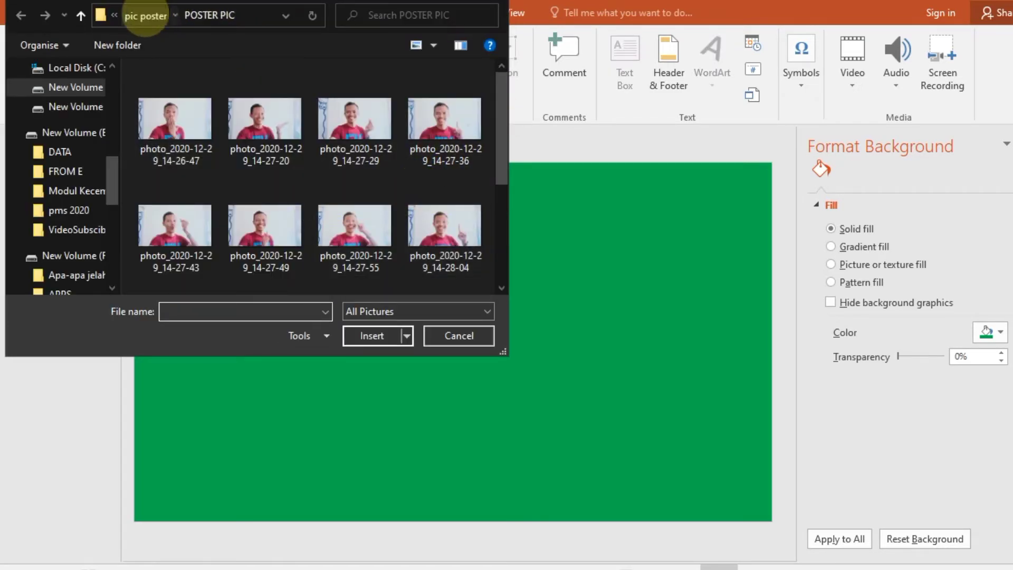
click(145, 15)
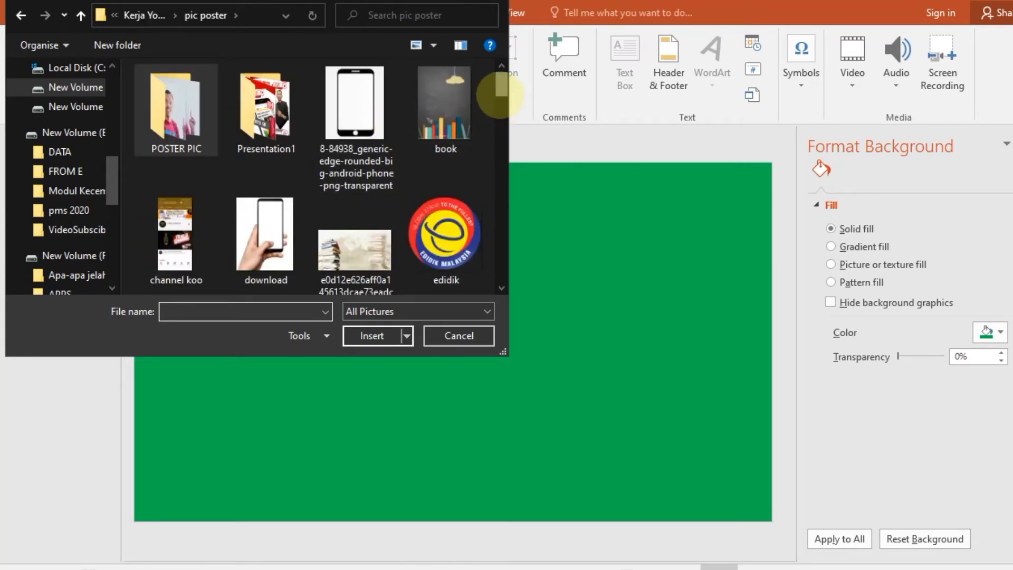
drag(501, 94, 501, 165)
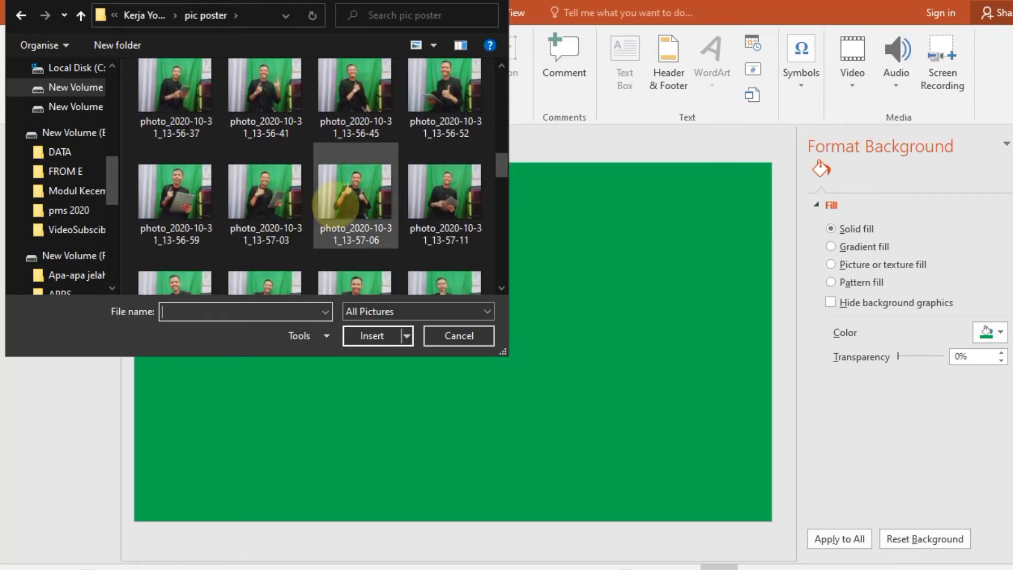
click(336, 205)
click(376, 336)
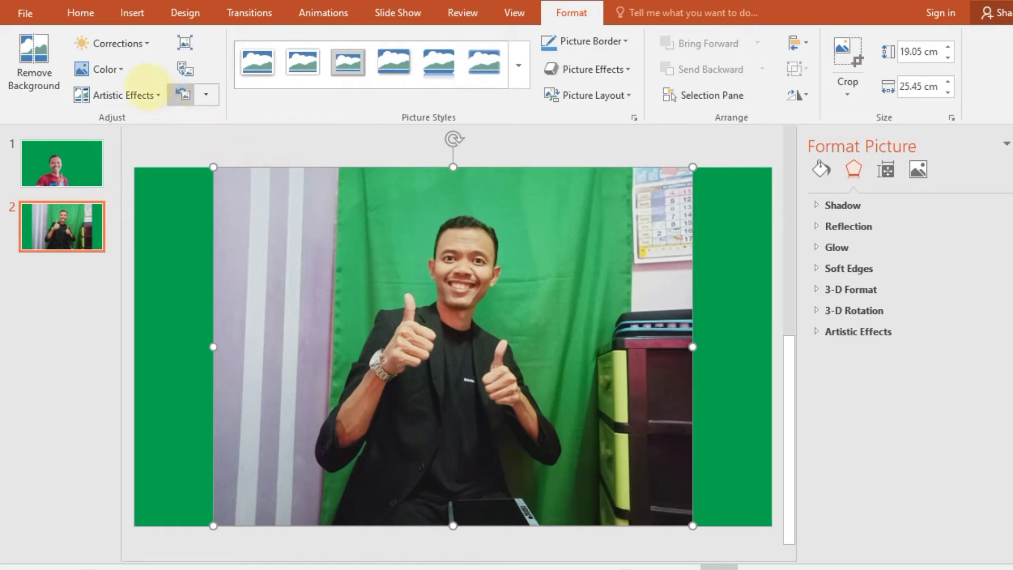
click(34, 61)
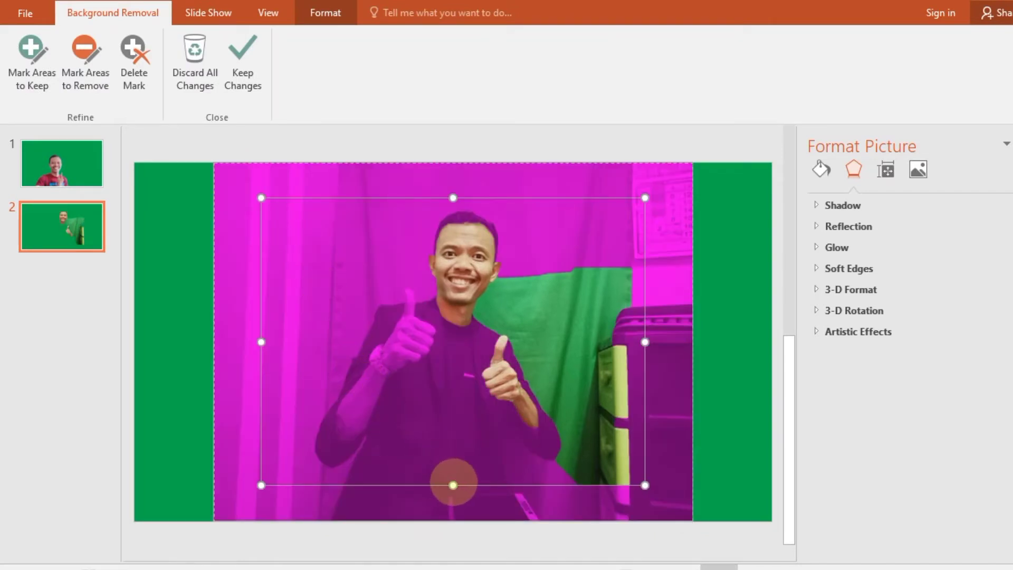
Mark the green cloth and the gaps near his right hand for removal, then keep the changes.
drag(453, 484, 453, 485)
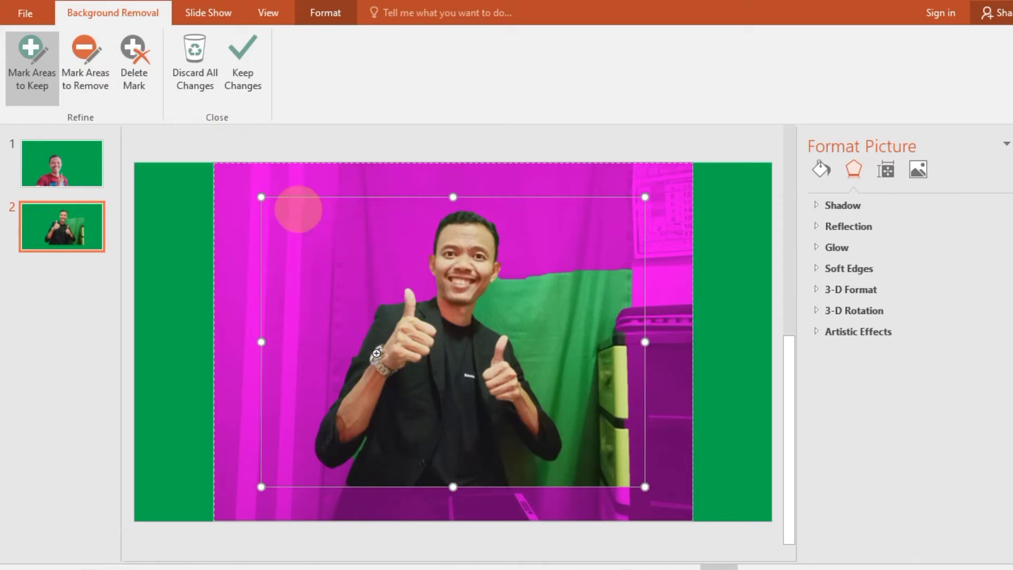
click(85, 53)
drag(514, 279, 590, 450)
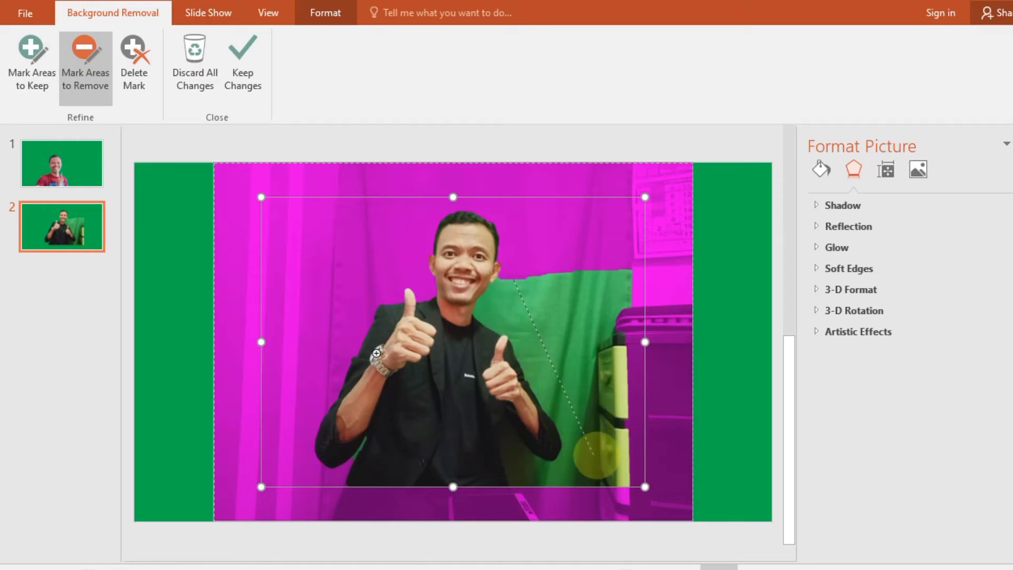
drag(594, 453, 595, 452)
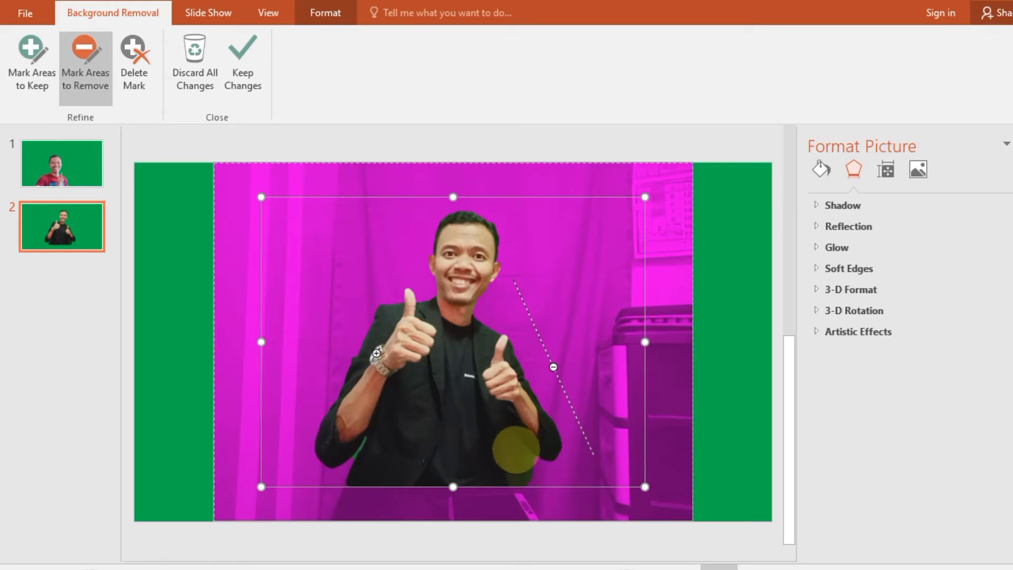
drag(506, 438, 531, 480)
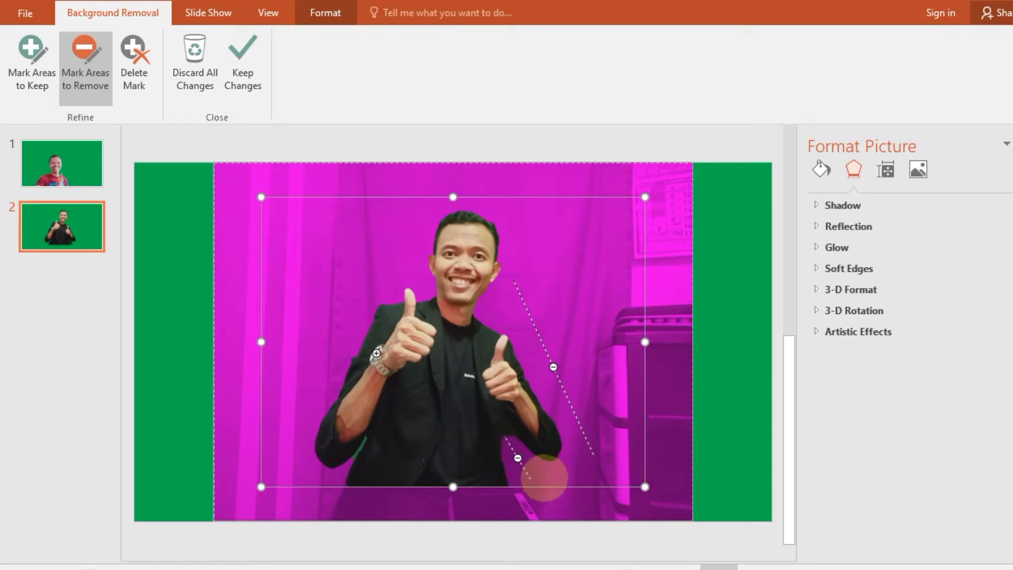
click(510, 450)
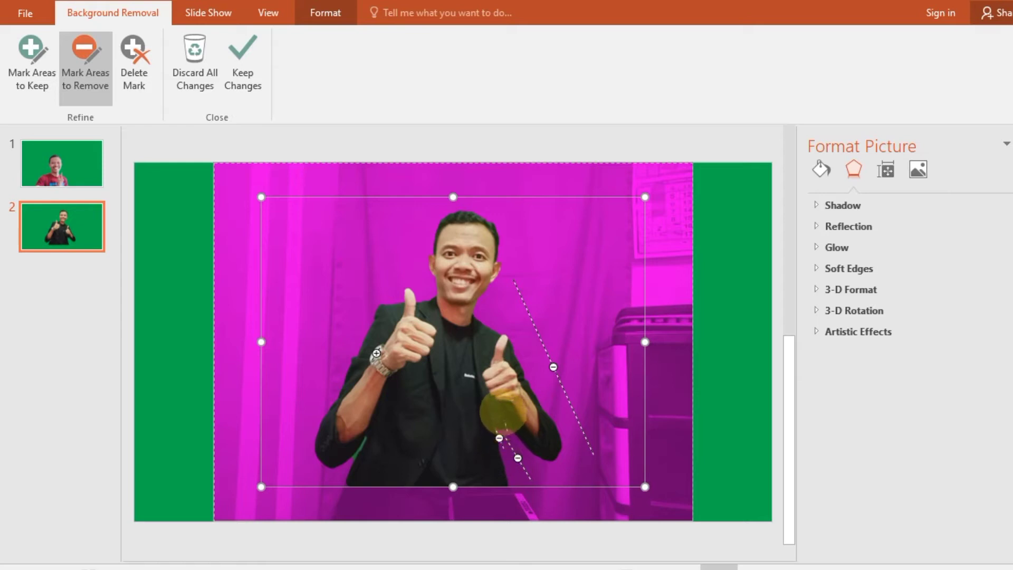
click(507, 426)
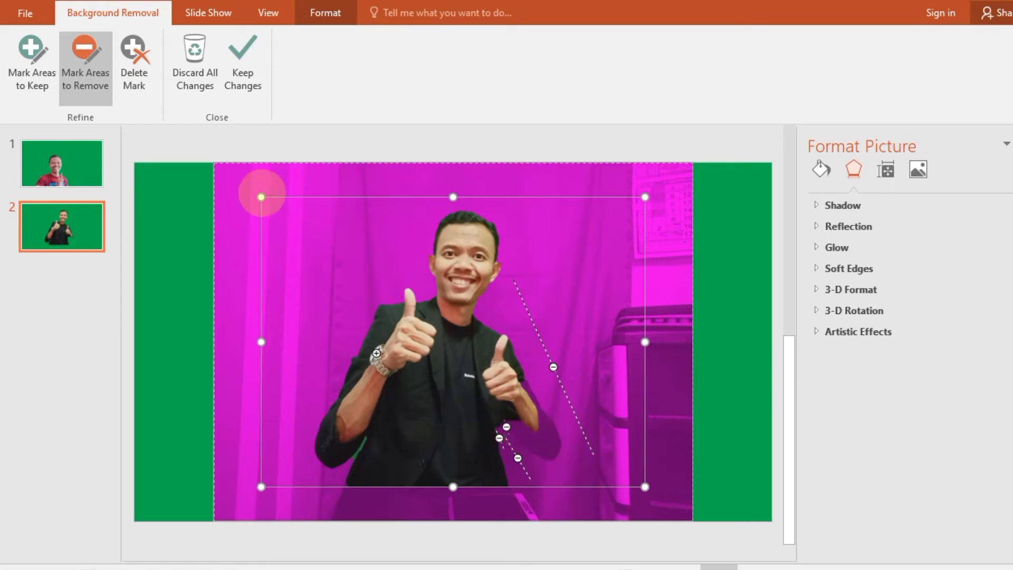
click(32, 58)
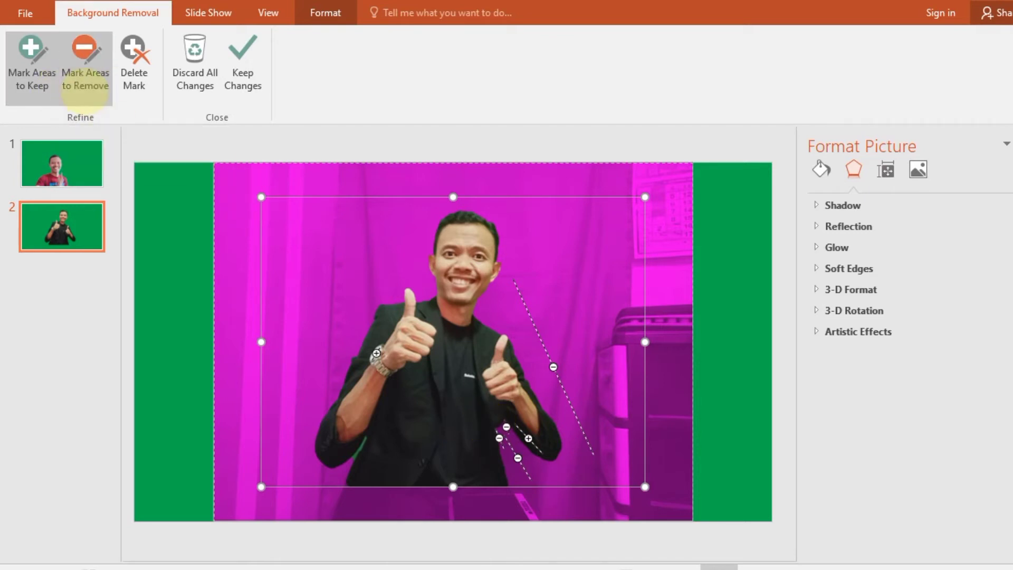
click(84, 90)
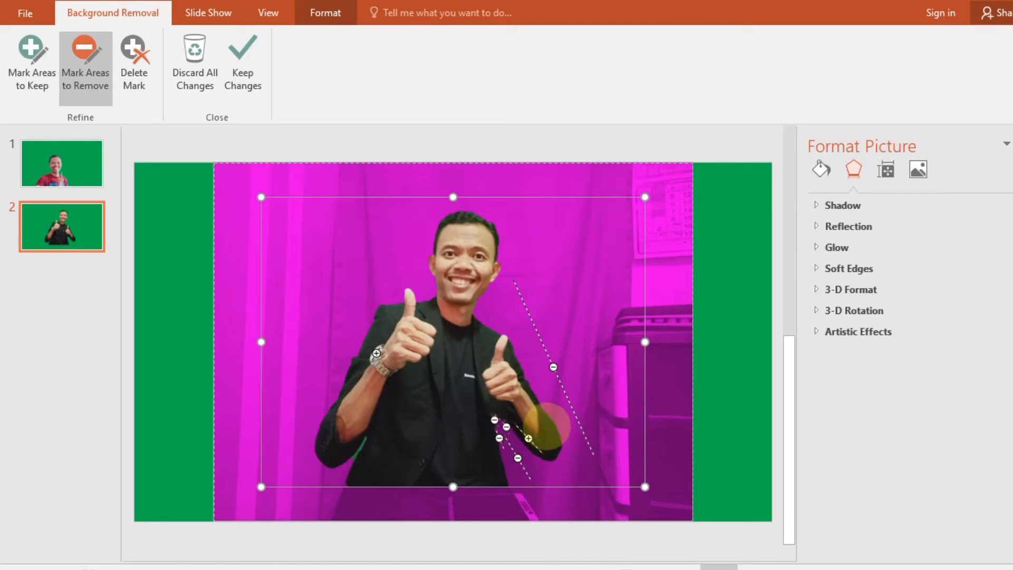
click(730, 449)
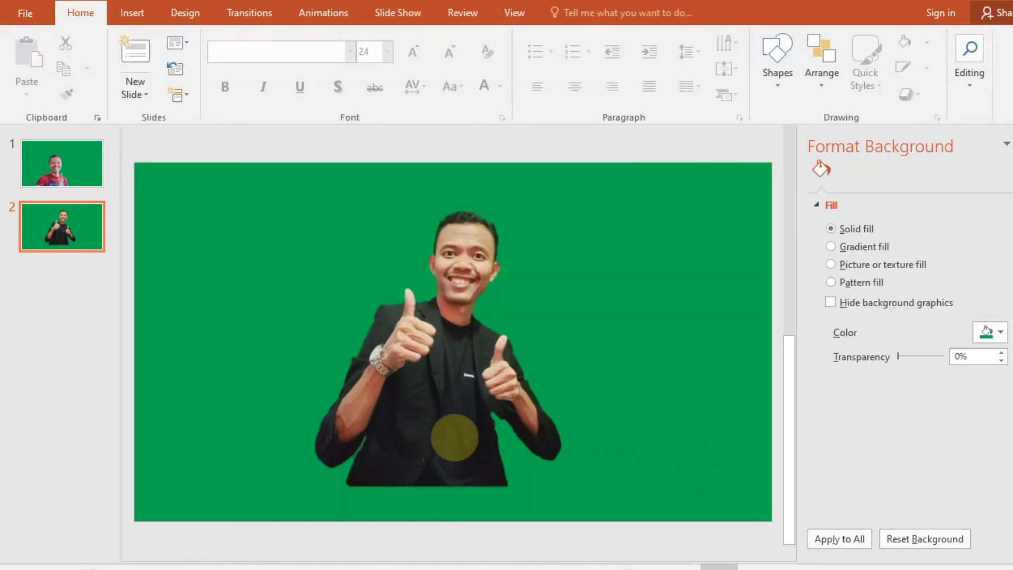
Move the cut-out man to the slide's bottom edge and crop the empty sides of the photo.
click(455, 438)
drag(468, 402, 470, 435)
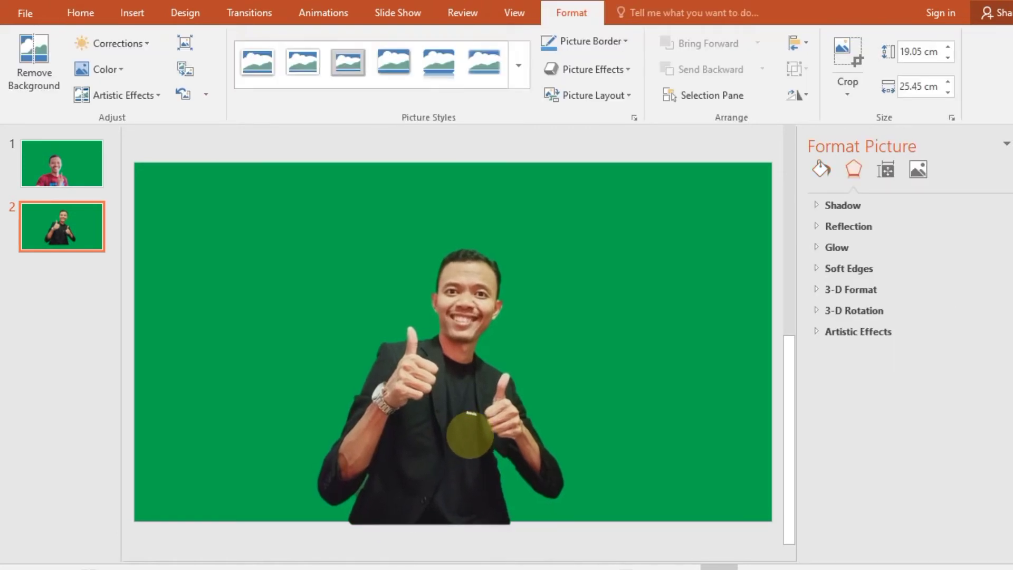
drag(470, 435, 469, 430)
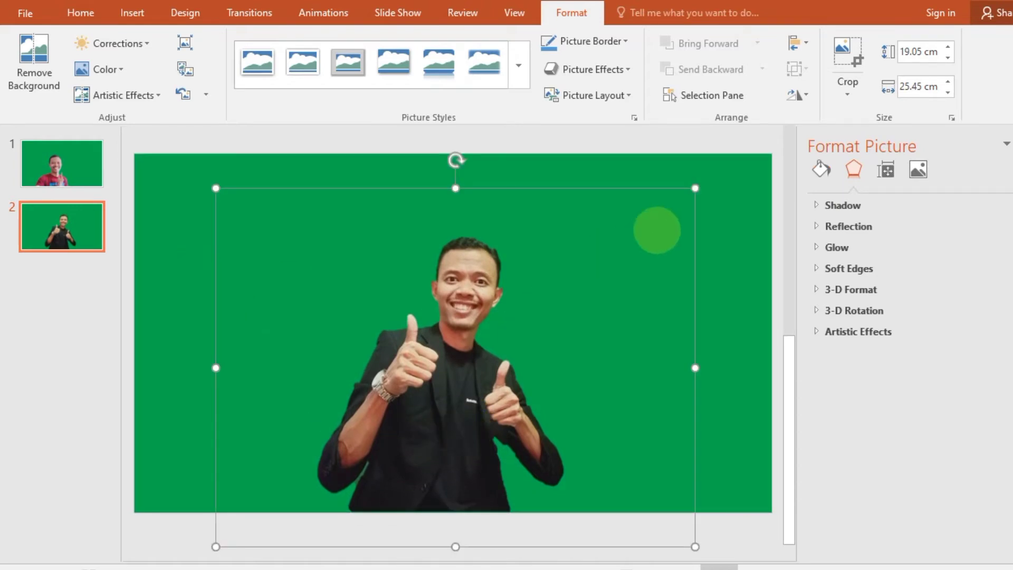
click(846, 52)
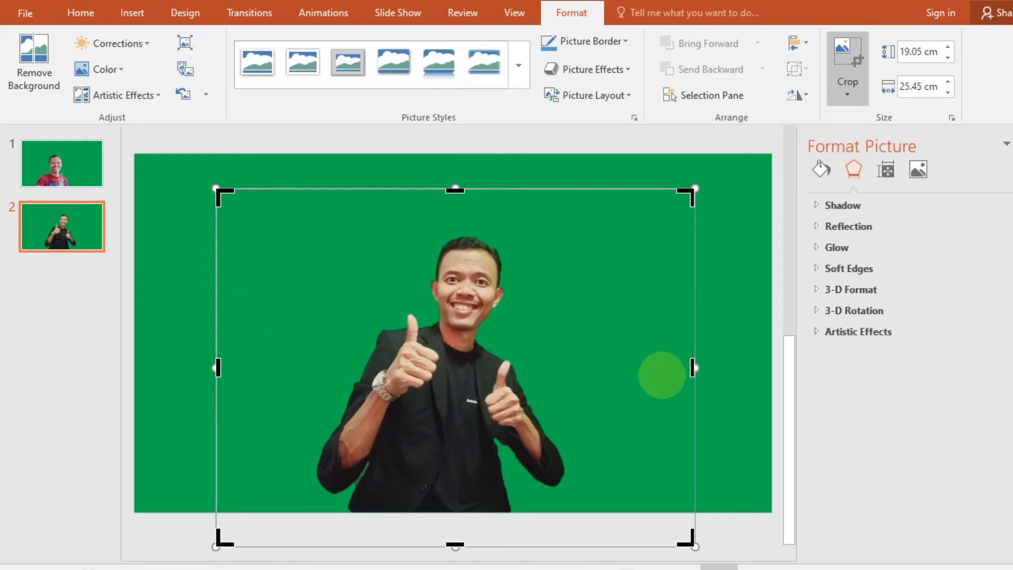
drag(693, 368, 584, 389)
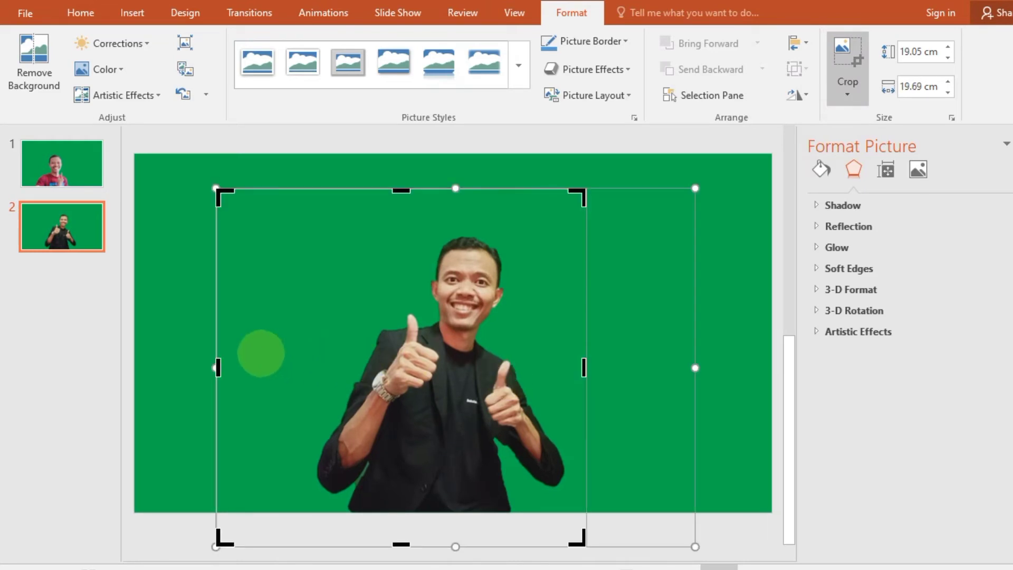
drag(218, 368, 293, 393)
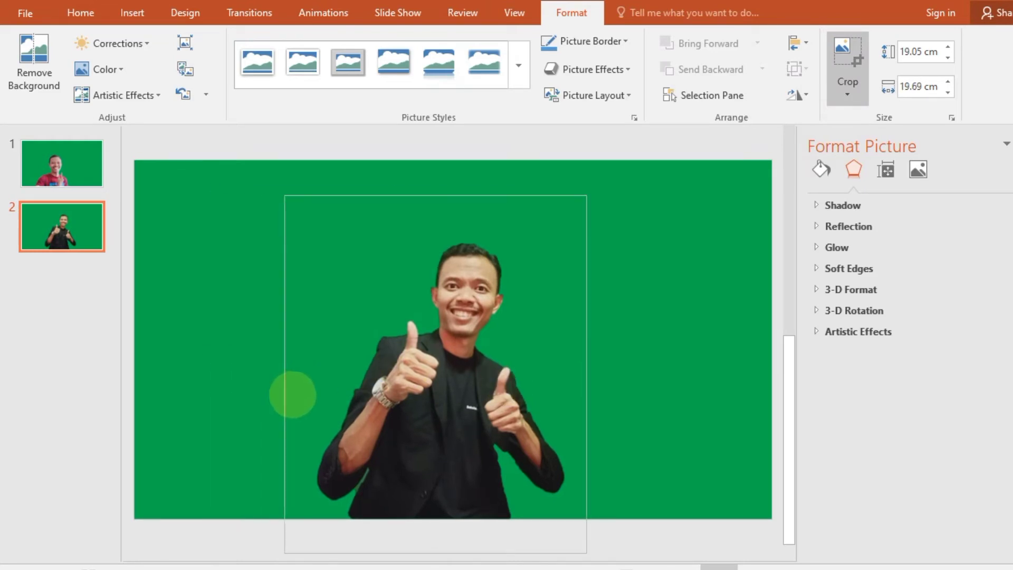
click(663, 415)
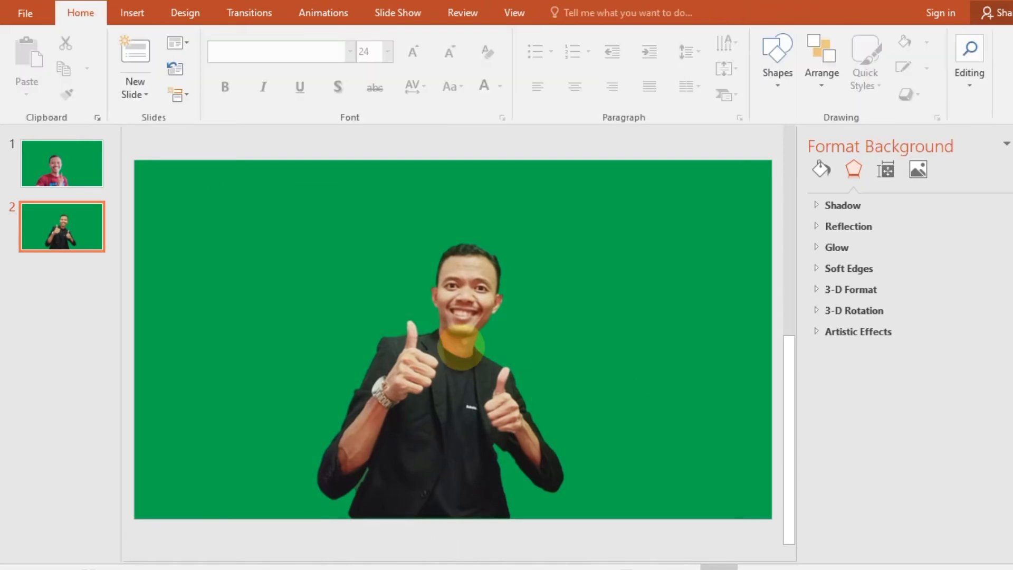
Enlarge the thumbs-up cut-out to 22.51 cm by 18.47 cm and reseat it at the bottom edge.
double_click(495, 333)
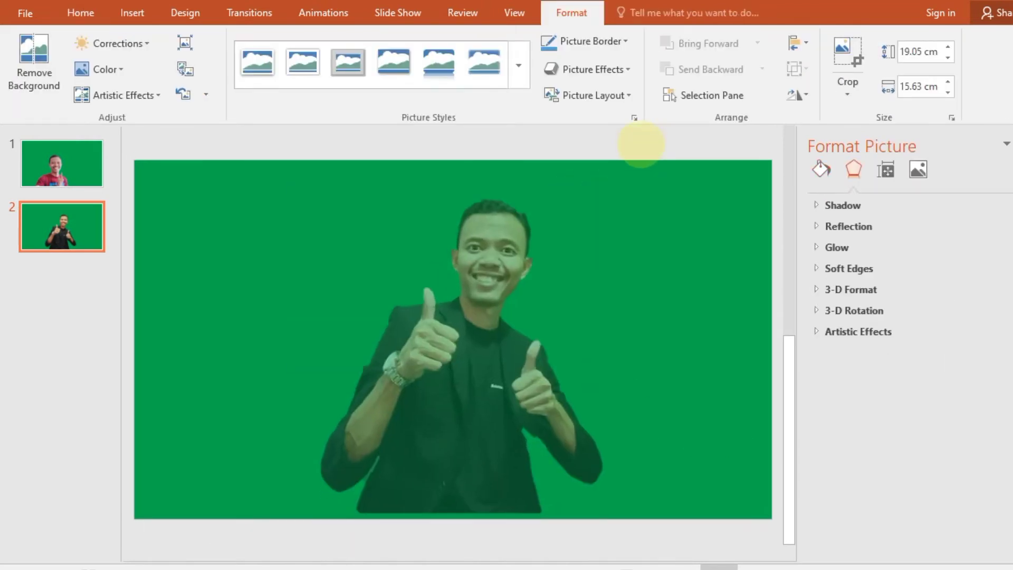
drag(586, 189, 640, 127)
drag(441, 316, 482, 337)
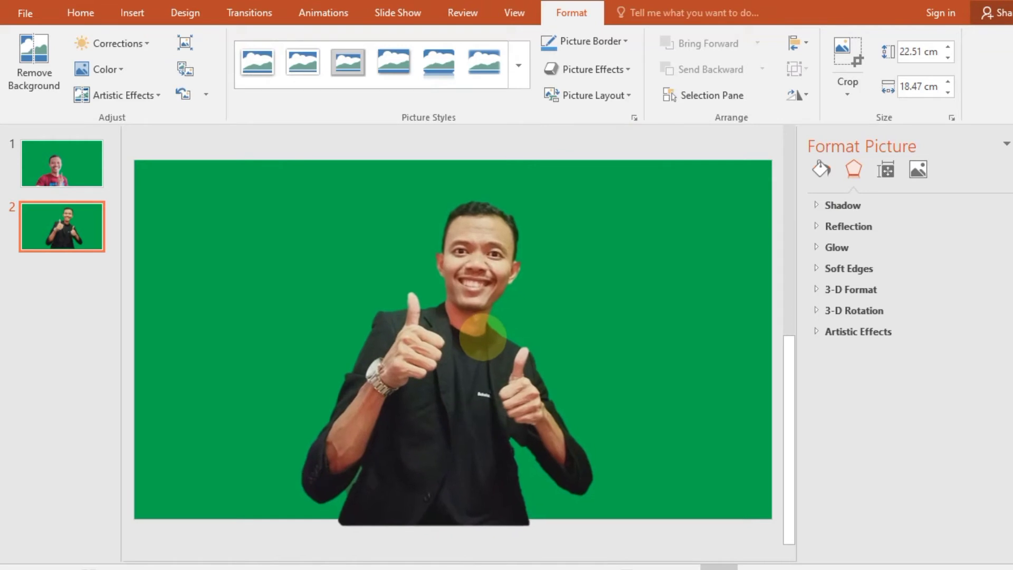
Return to slide 1 with the red-shirt man and open the Insert Shapes gallery.
click(726, 468)
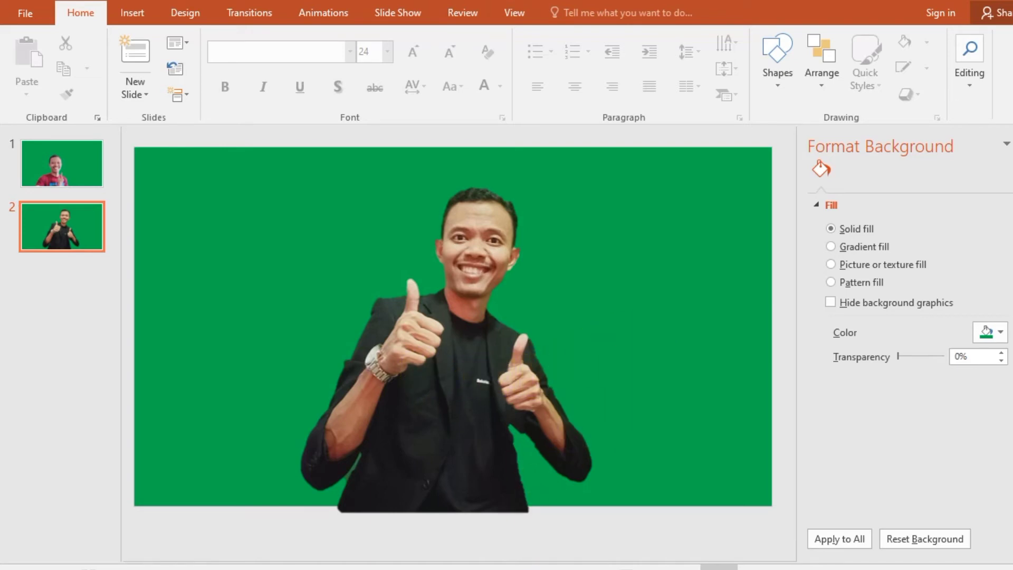
click(67, 159)
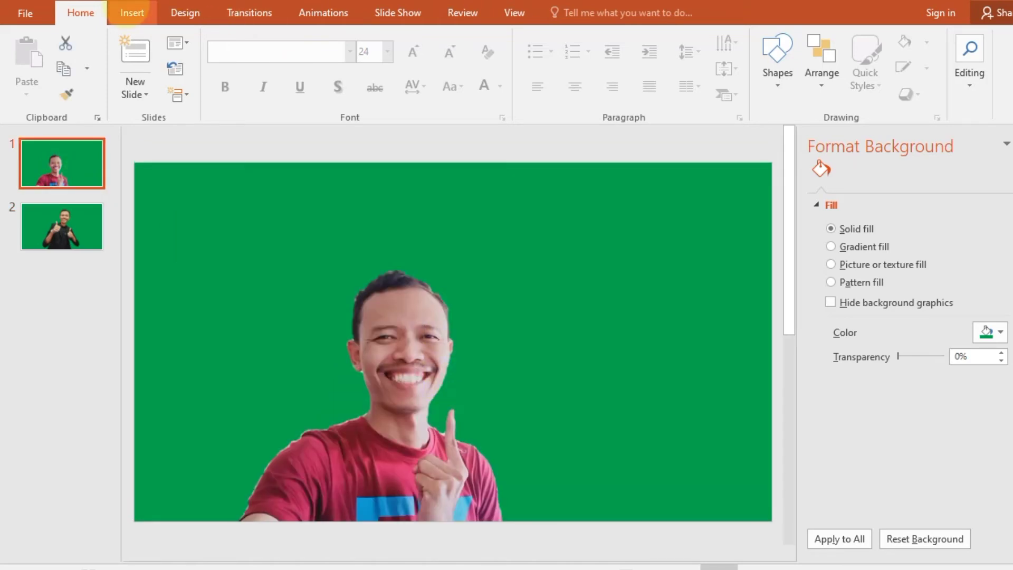
click(79, 225)
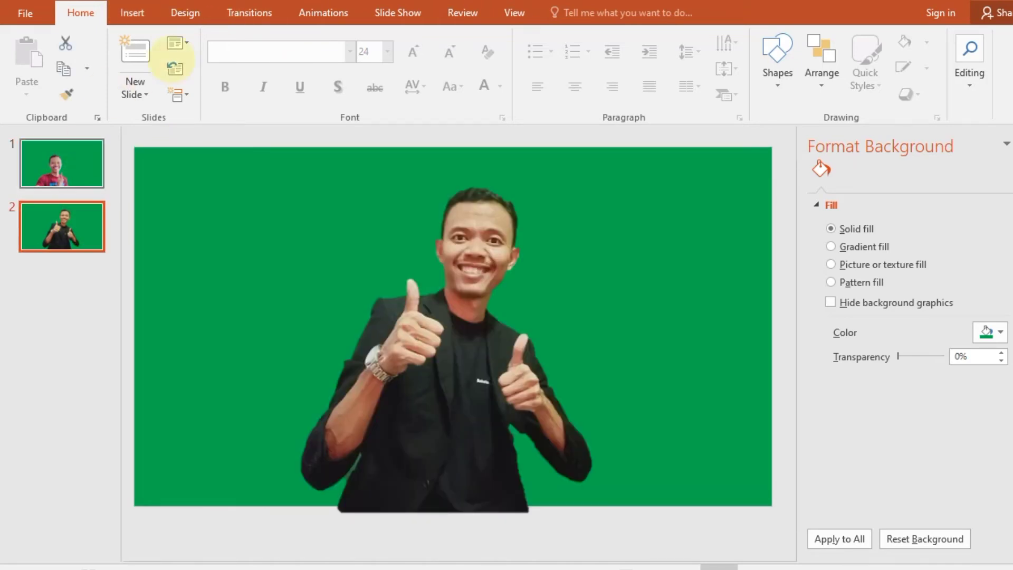
click(131, 13)
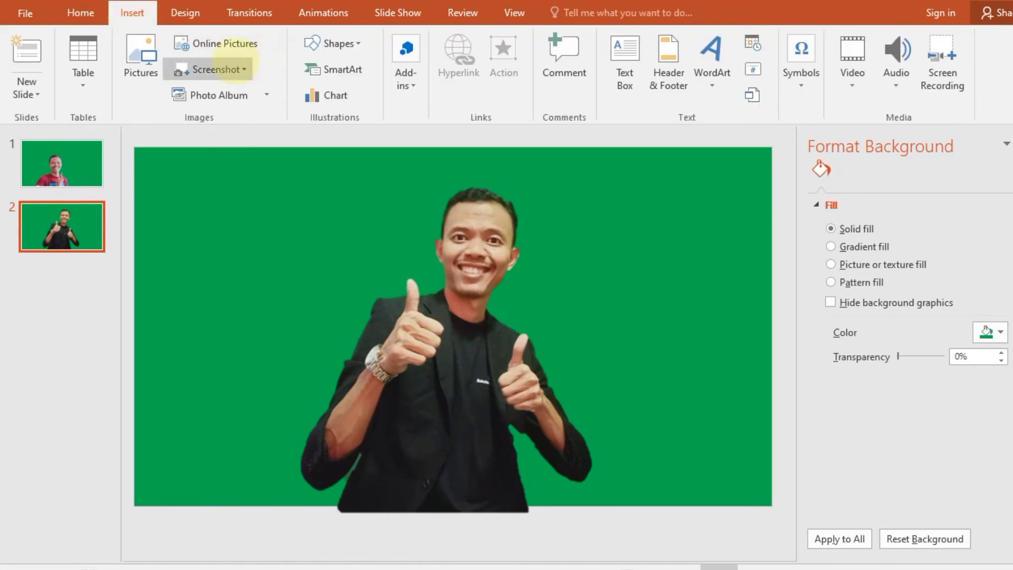
click(93, 158)
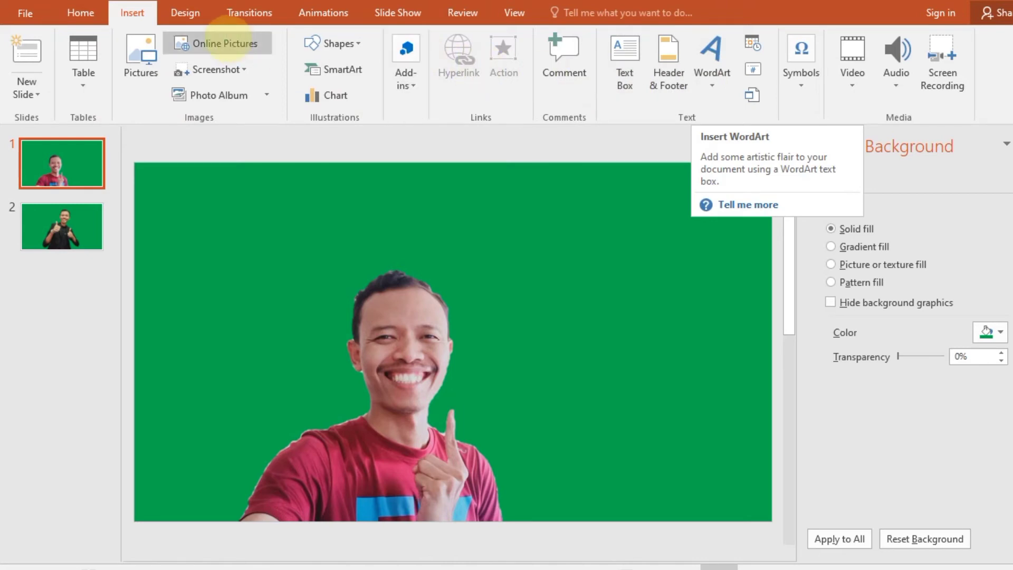
click(186, 13)
click(132, 12)
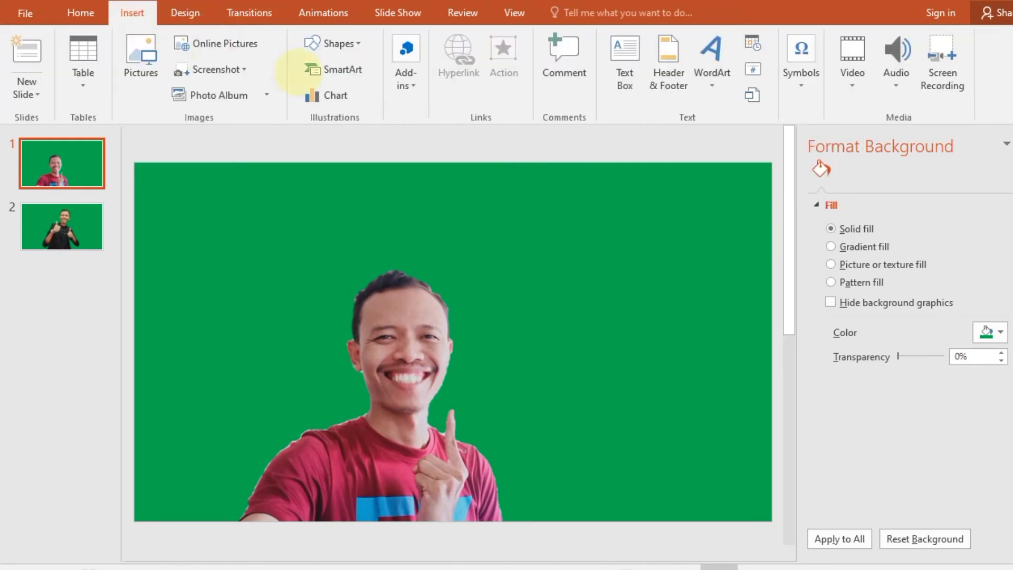
click(311, 43)
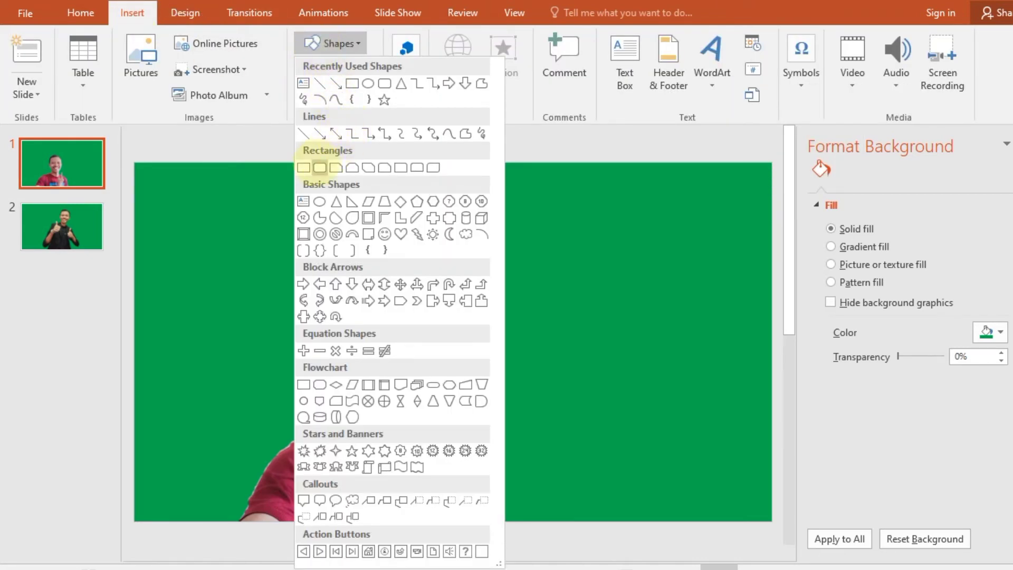
Draw a rounded rectangle above and to the right of the man's head.
click(319, 167)
mouse_move(438, 244)
mouse_down()
mouse_move(683, 302)
mouse_move(655, 295)
mouse_up()
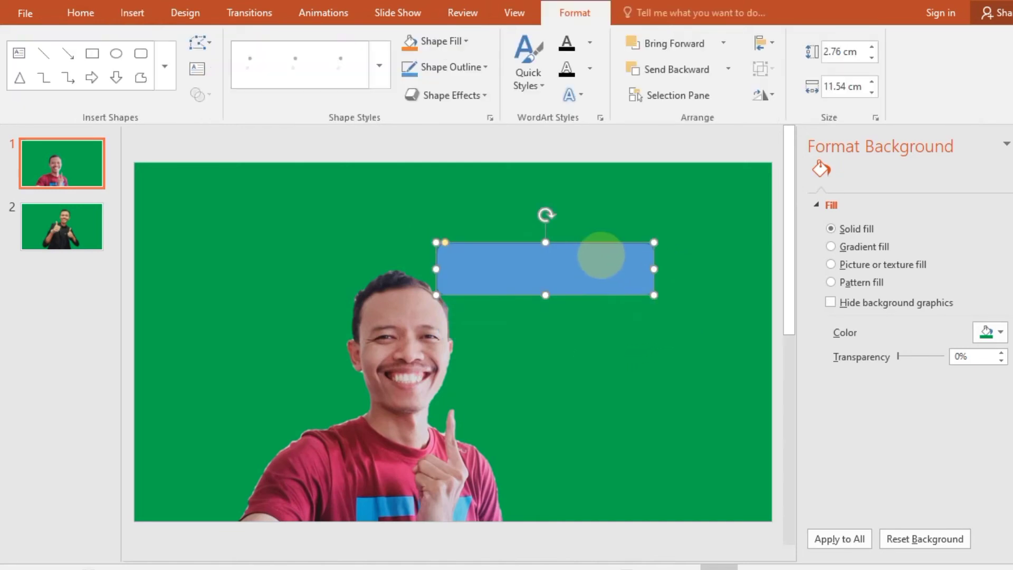
drag(601, 255, 626, 255)
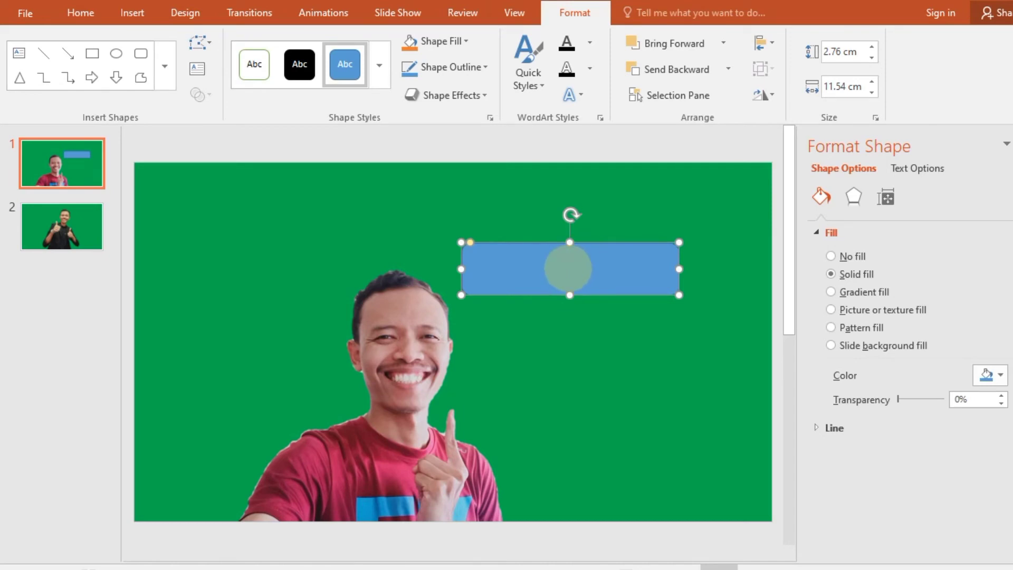
Fill the rectangle red and remove its outline.
click(438, 41)
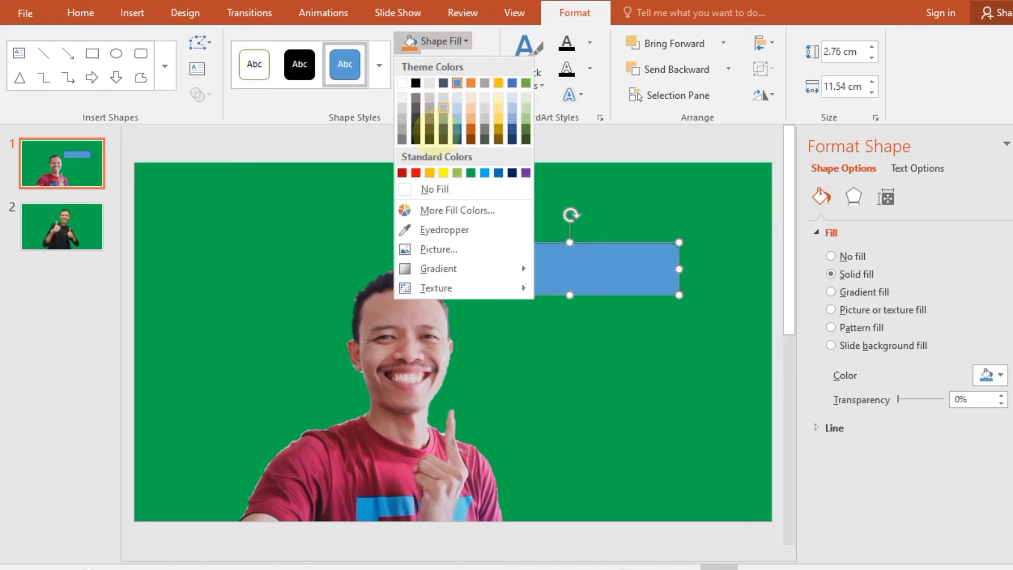
click(416, 172)
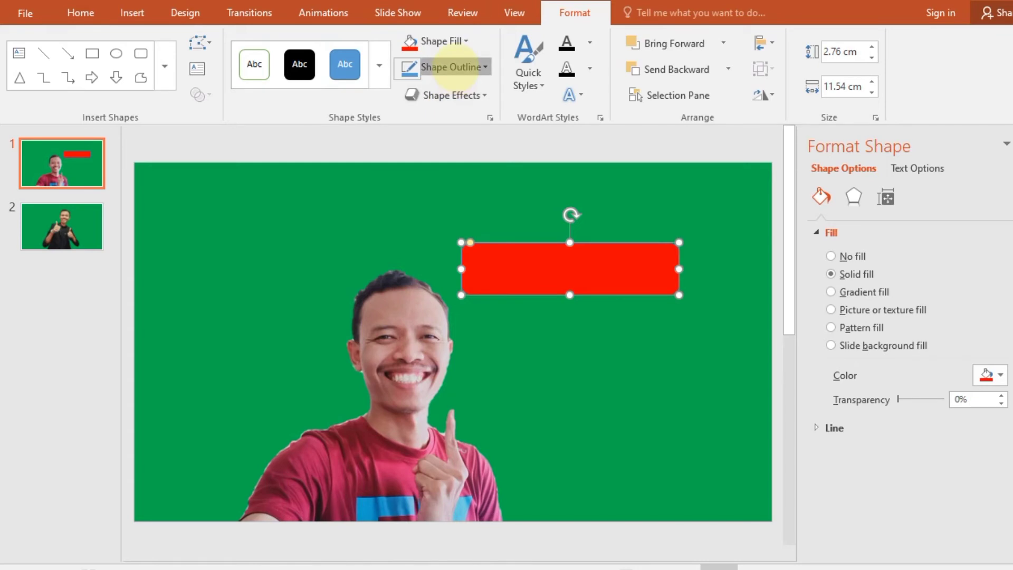
click(454, 68)
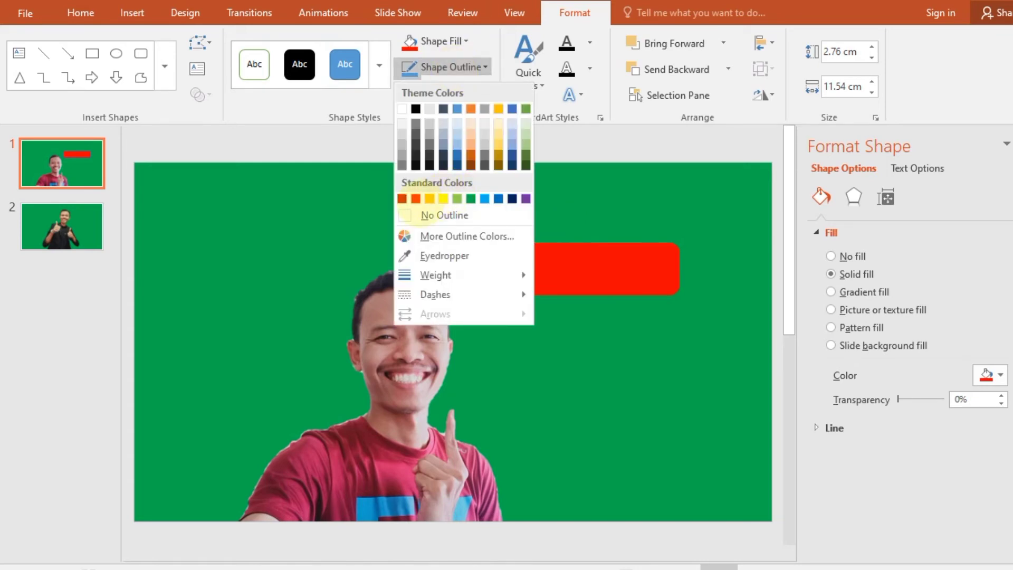
click(443, 215)
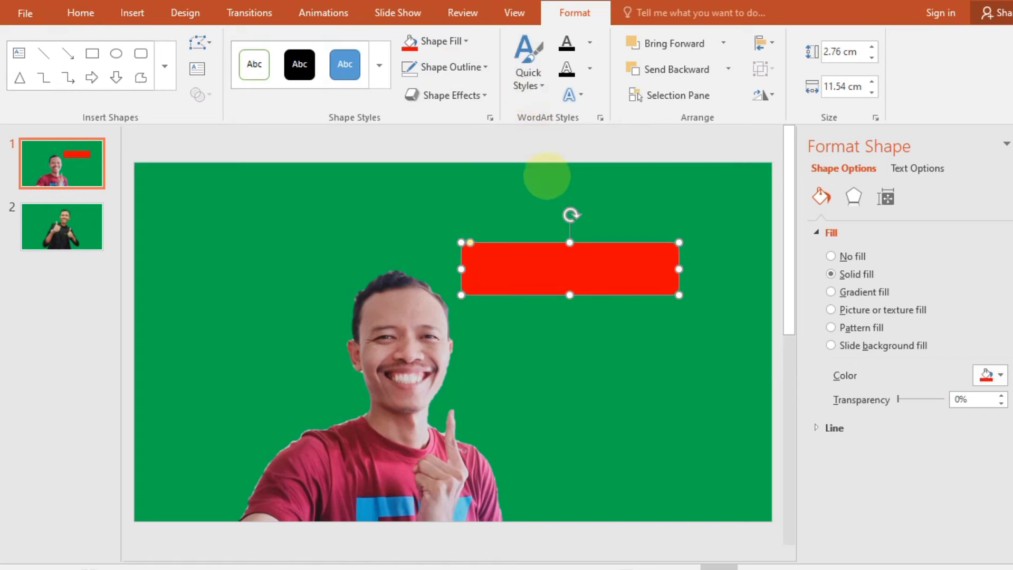
Type SUBSCRIBE inside the red rectangle and select the text.
right_click(580, 272)
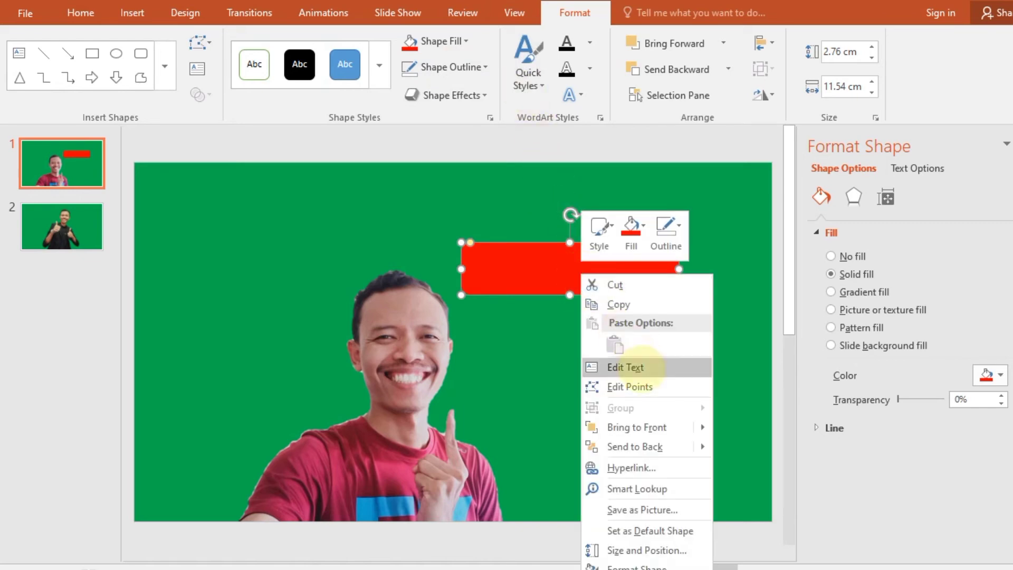
click(602, 364)
text(su)
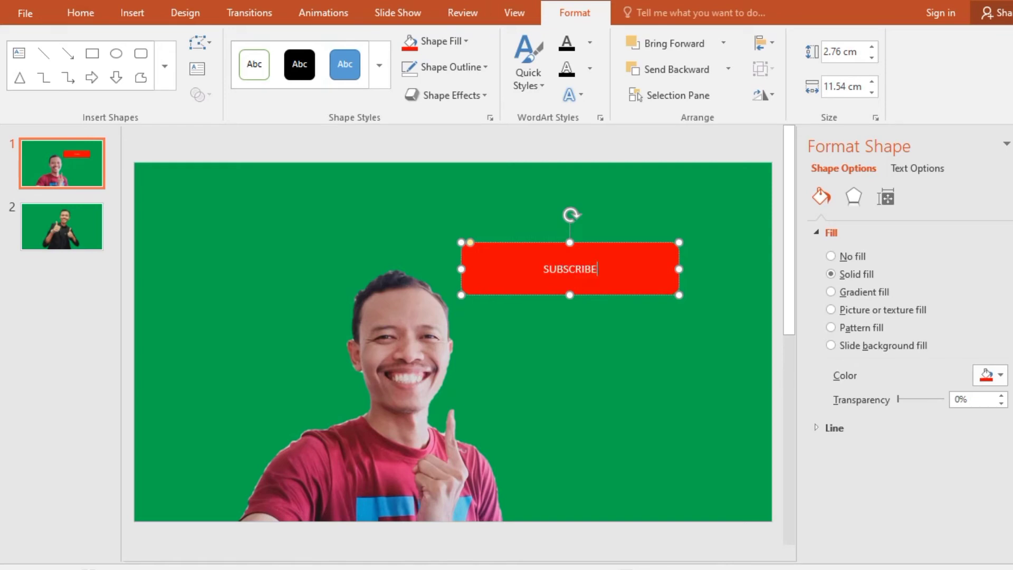
click(602, 274)
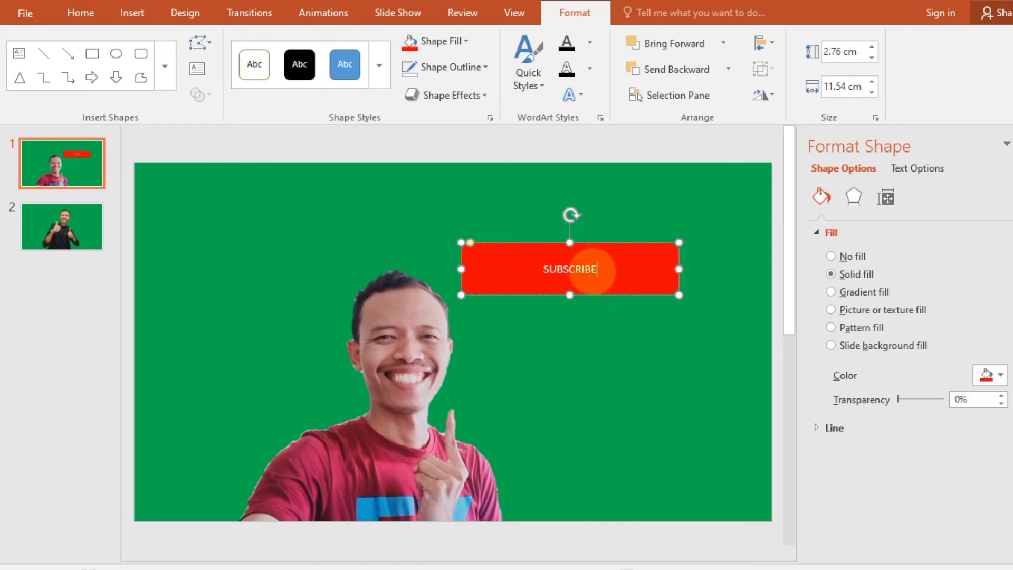
drag(591, 269, 521, 265)
click(605, 275)
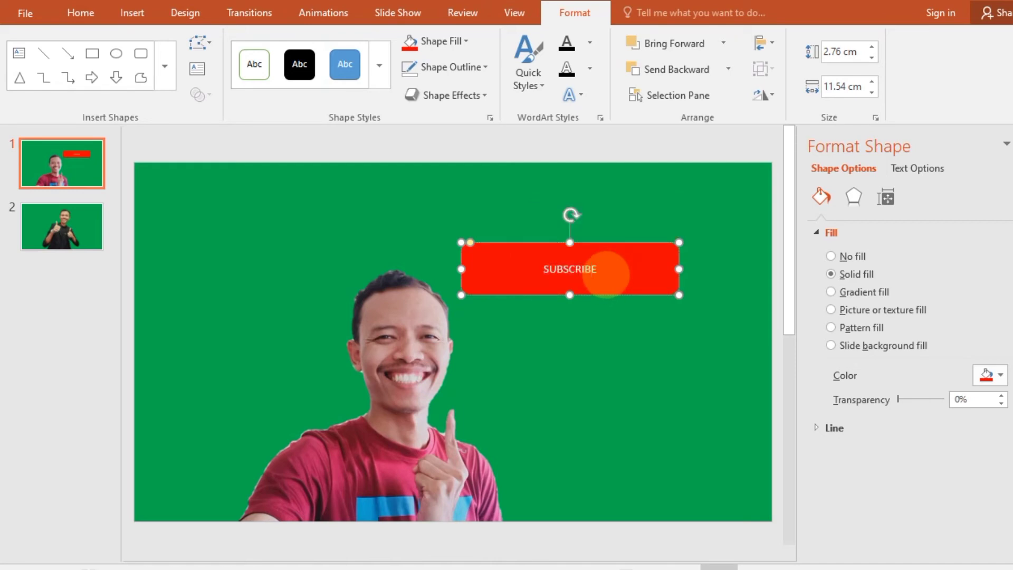
drag(593, 268, 520, 264)
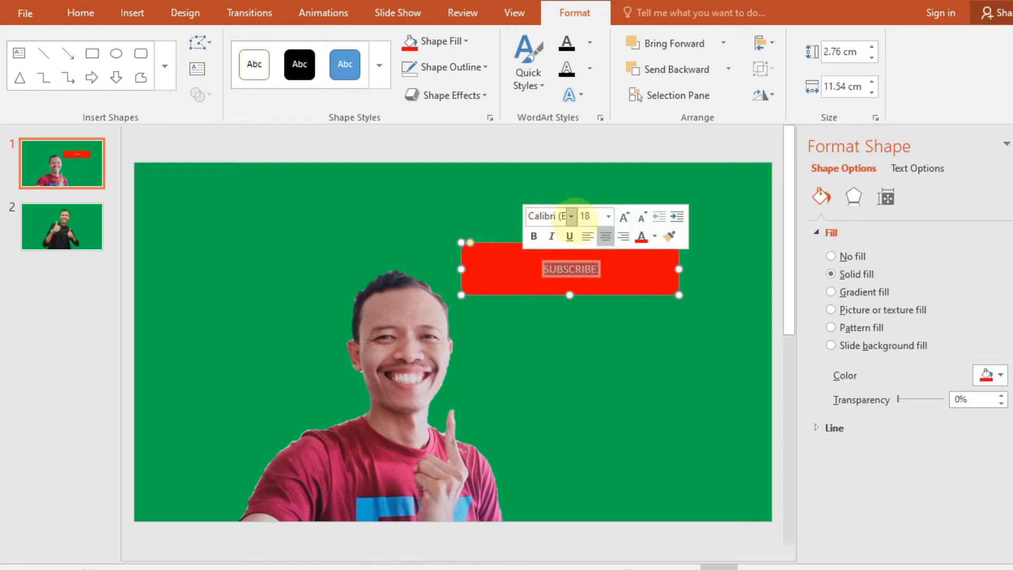
Format the SUBSCRIBE text as 48 pt Arial Rounded MT Bold.
click(608, 216)
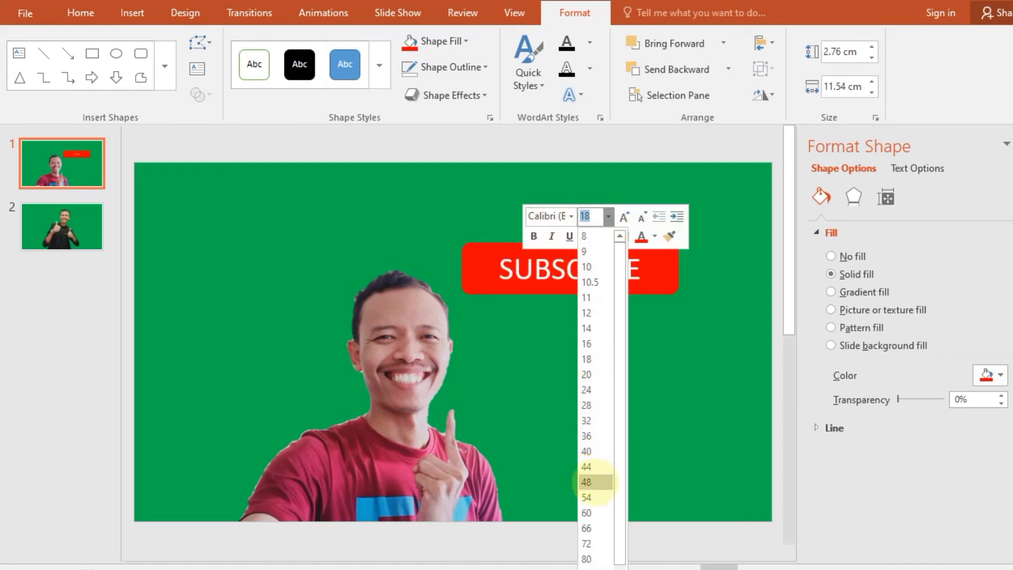
click(592, 482)
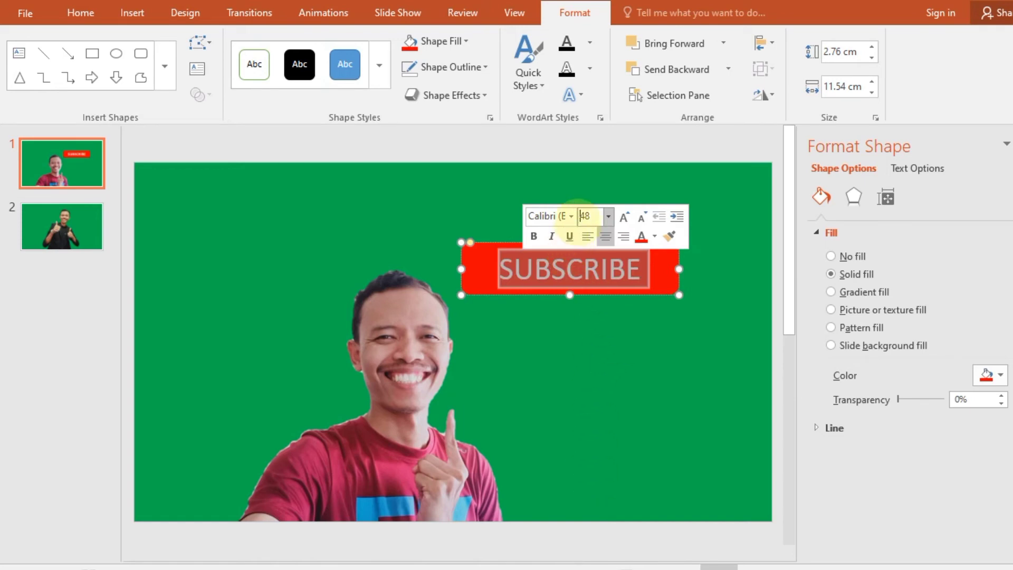
click(571, 215)
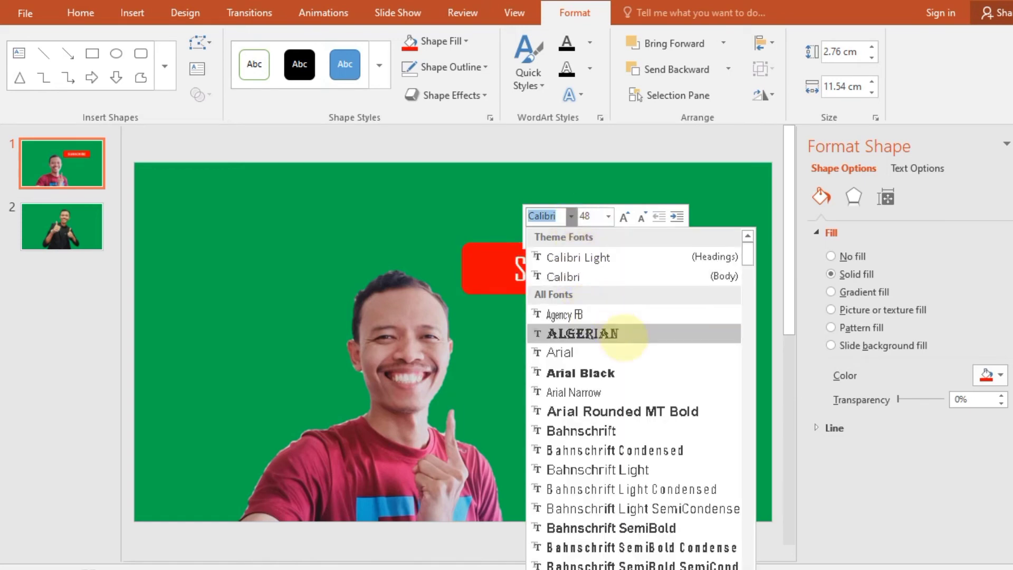
click(637, 412)
click(656, 355)
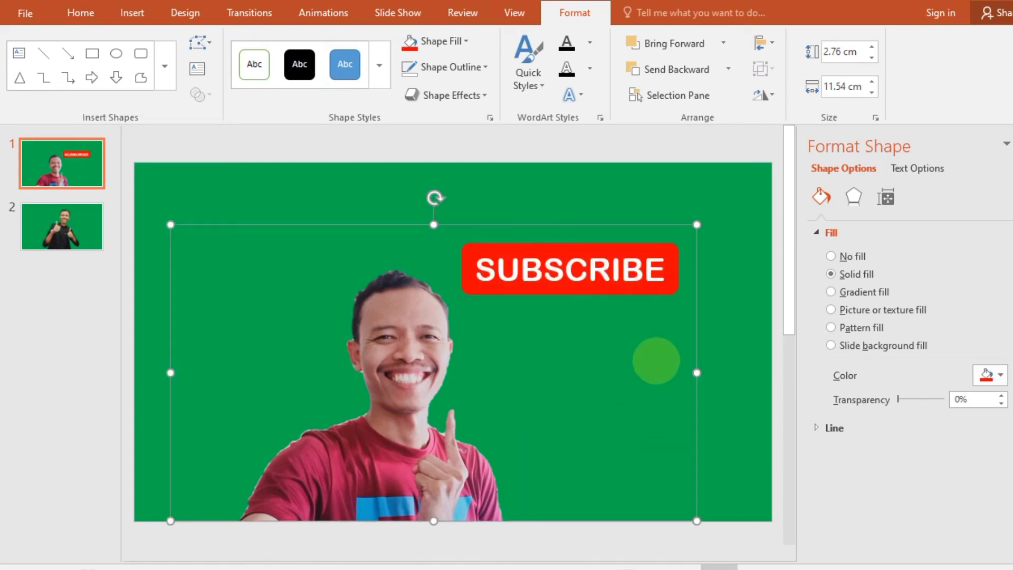
Nudge the SUBSCRIBE button lower and glance at slide 2 before returning to slide 1.
click(724, 281)
click(604, 237)
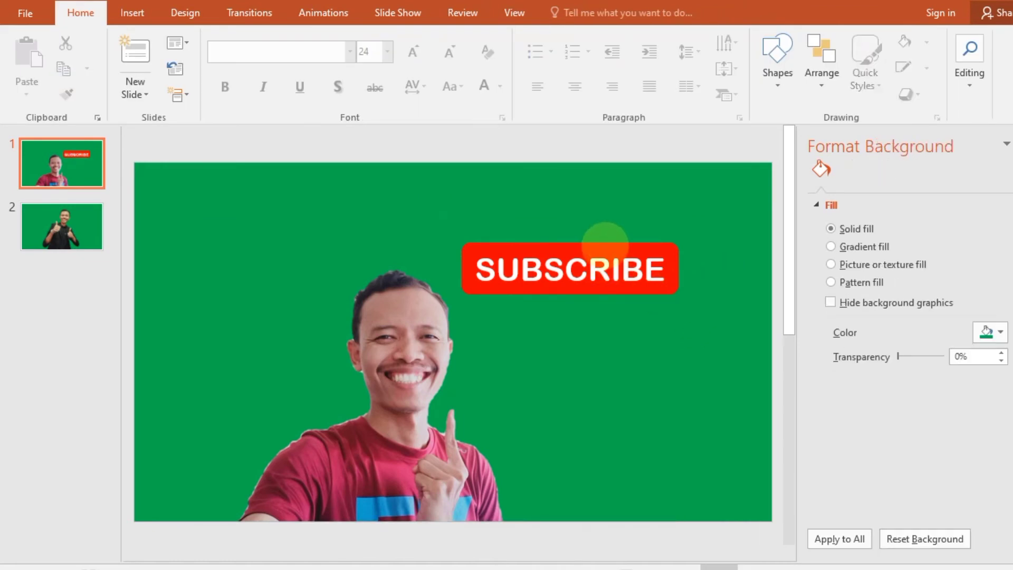
drag(606, 245, 599, 286)
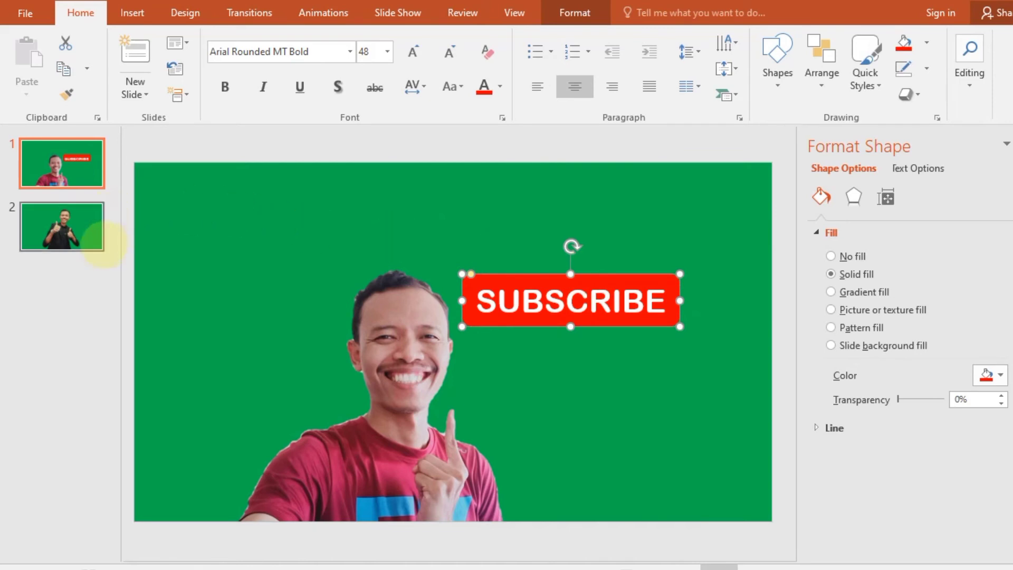
click(106, 316)
click(50, 158)
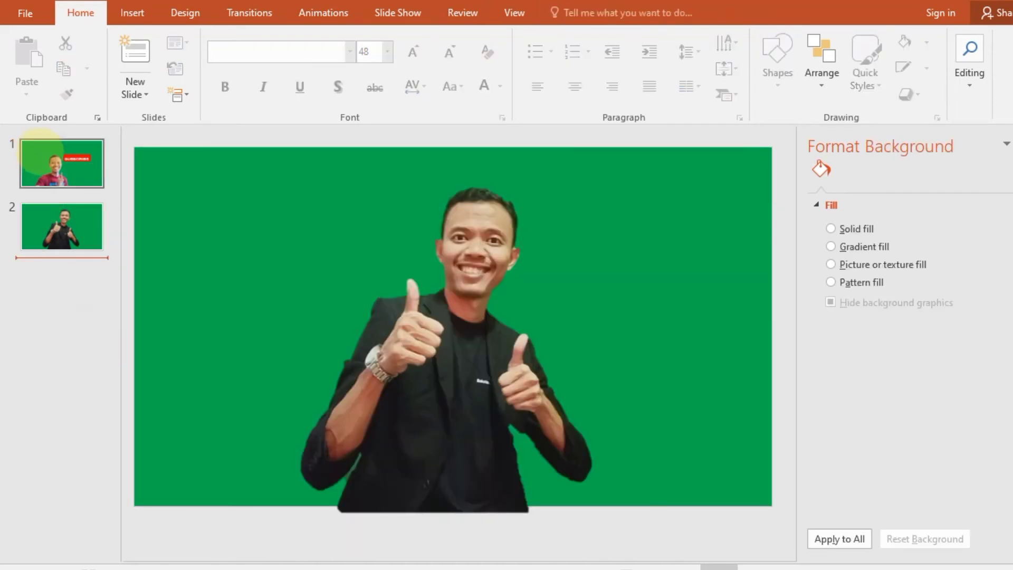
Crop the man's photo in from both the right and left sides.
click(412, 322)
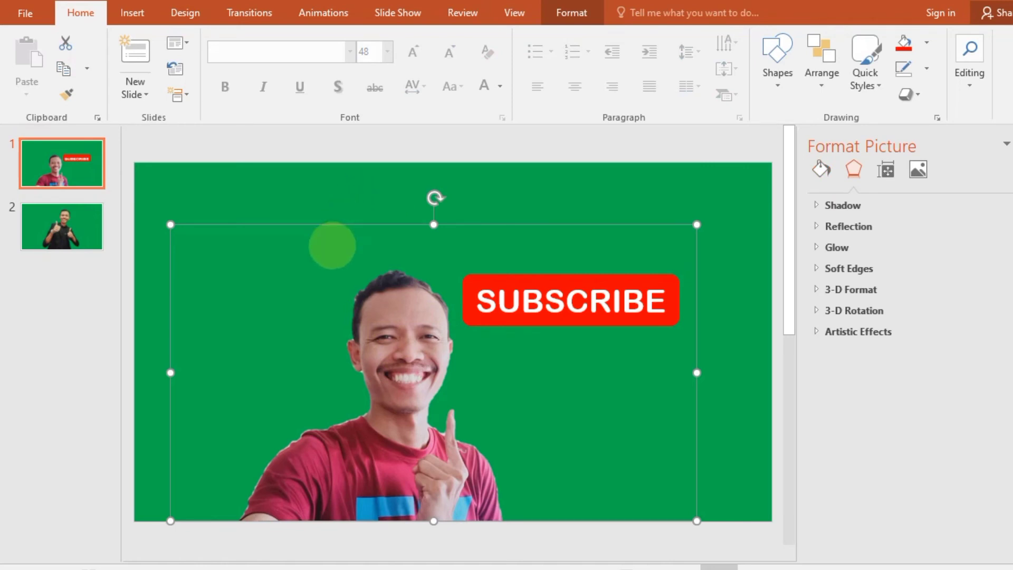
double_click(332, 245)
click(845, 53)
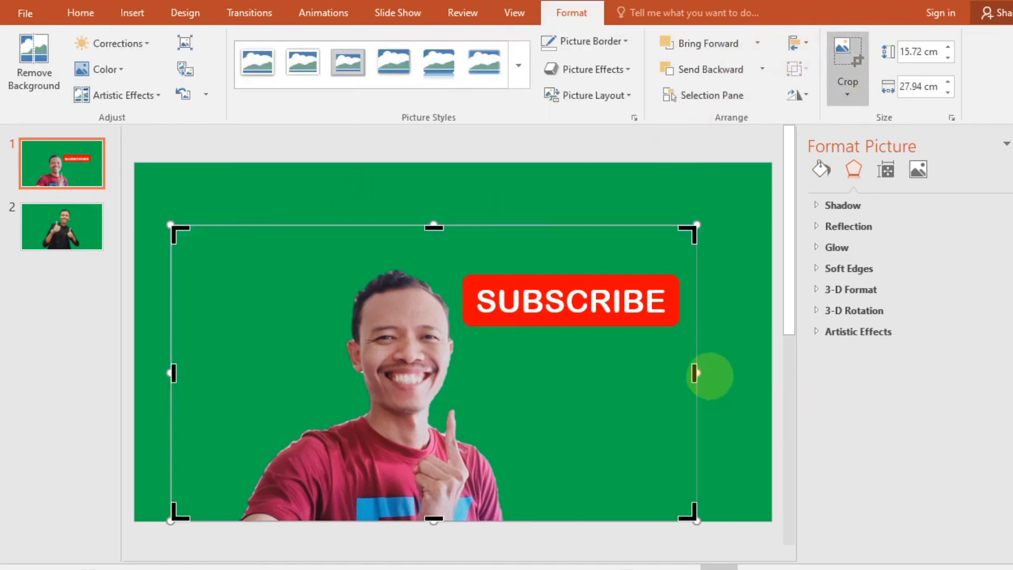
drag(695, 373, 518, 381)
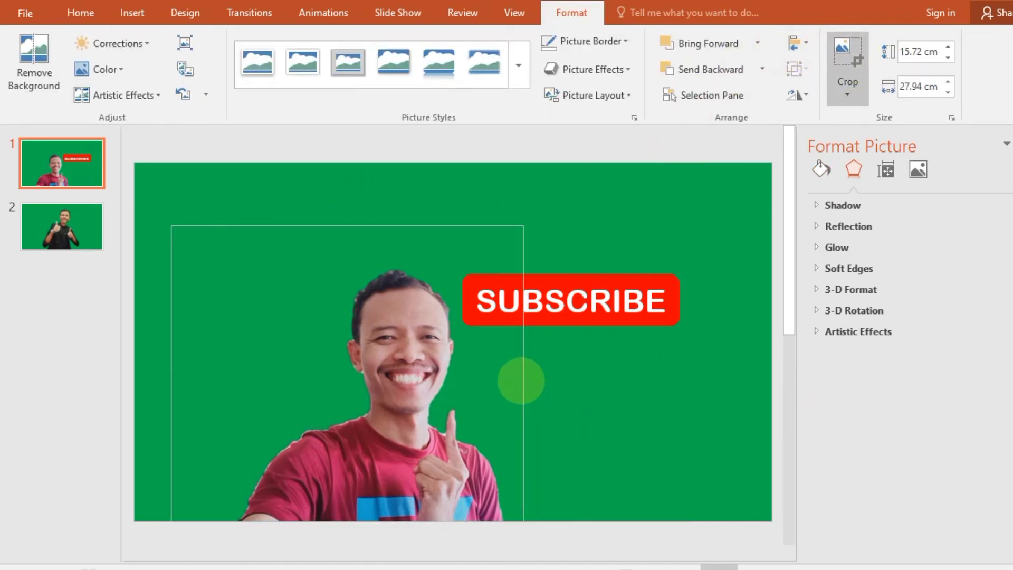
drag(174, 373, 219, 385)
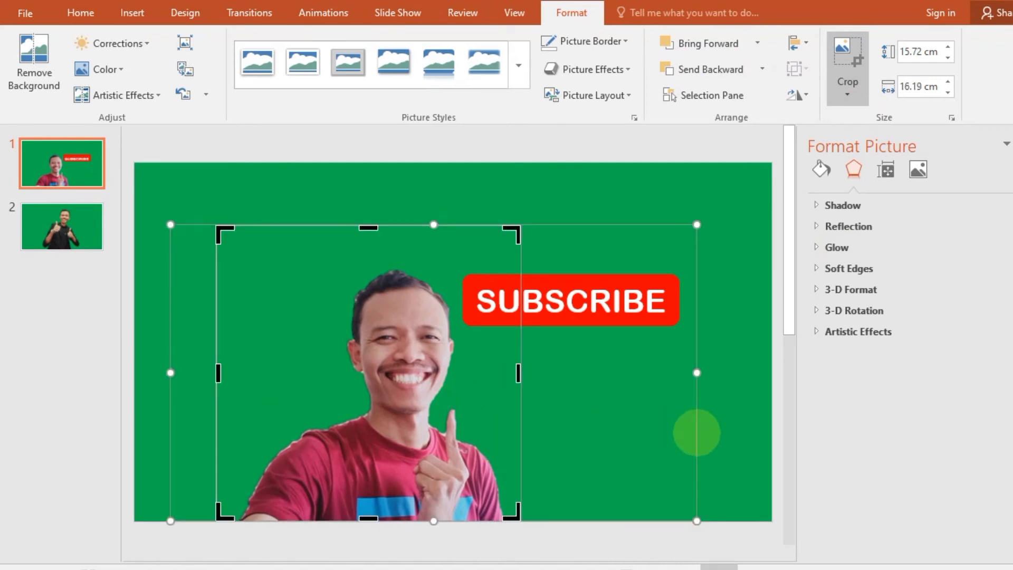
click(736, 447)
Enlarge the cropped photo and move SUBSCRIBE up and right beside his head.
click(410, 350)
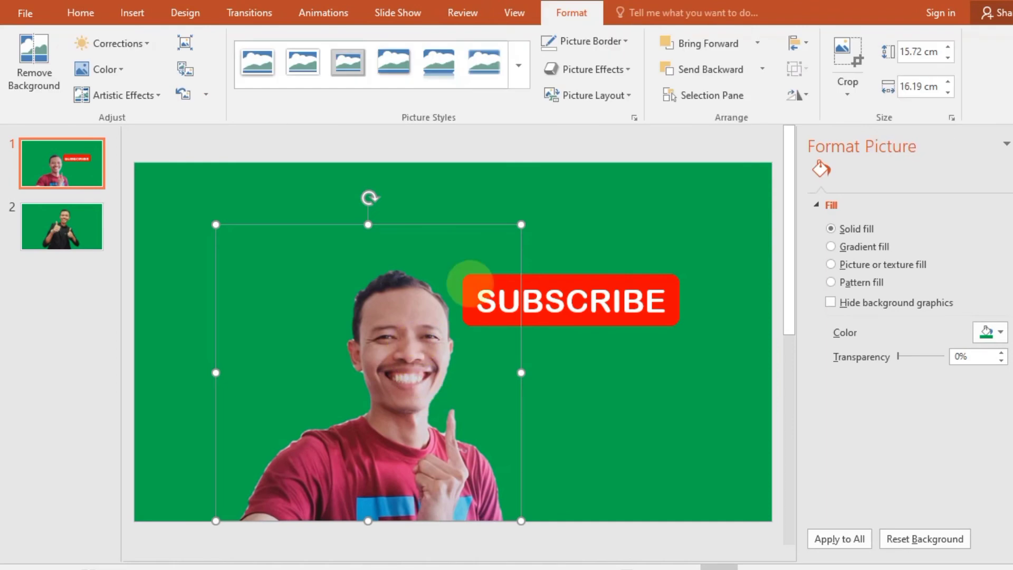
drag(521, 225, 585, 163)
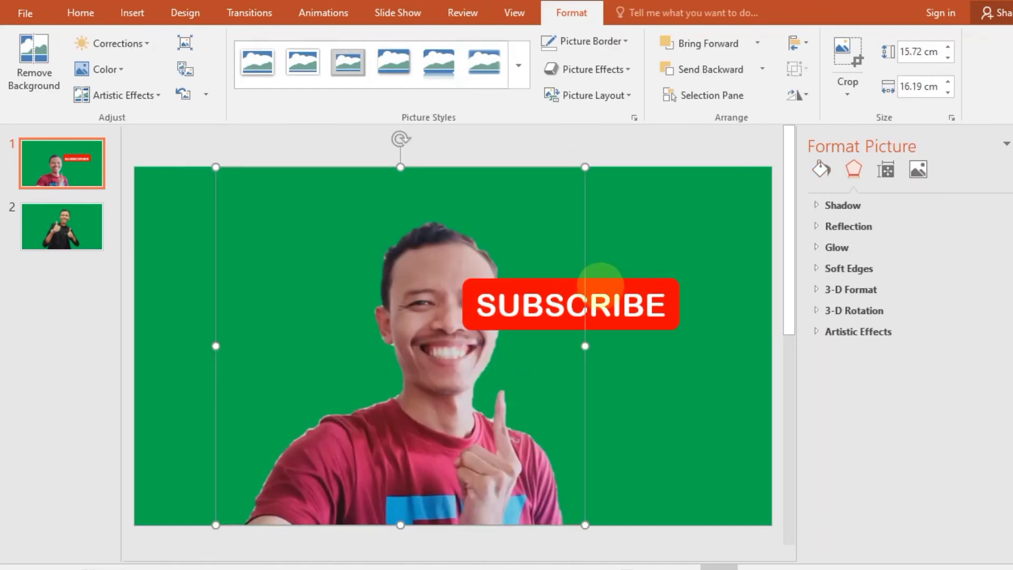
click(625, 300)
click(614, 301)
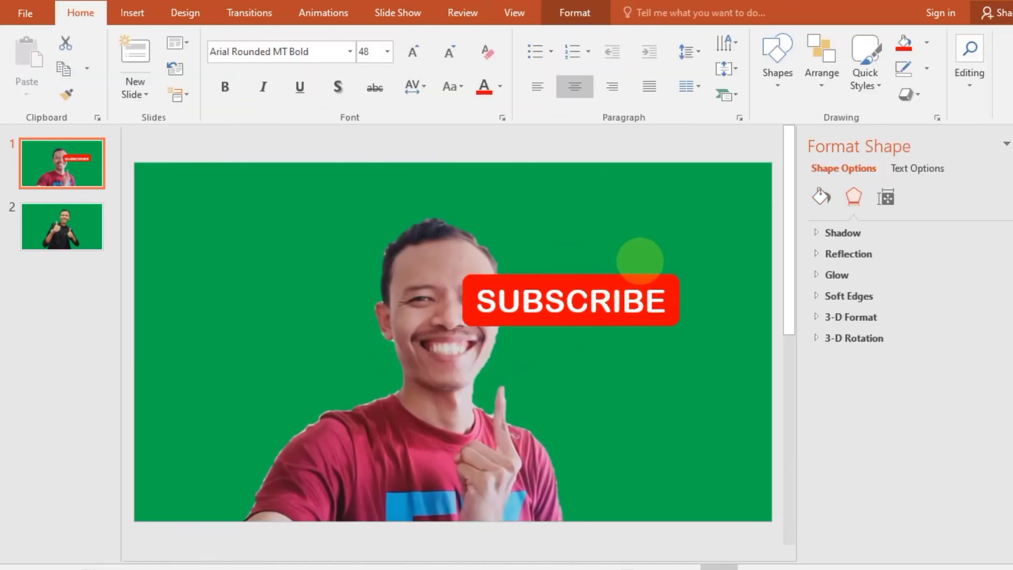
drag(616, 301, 654, 246)
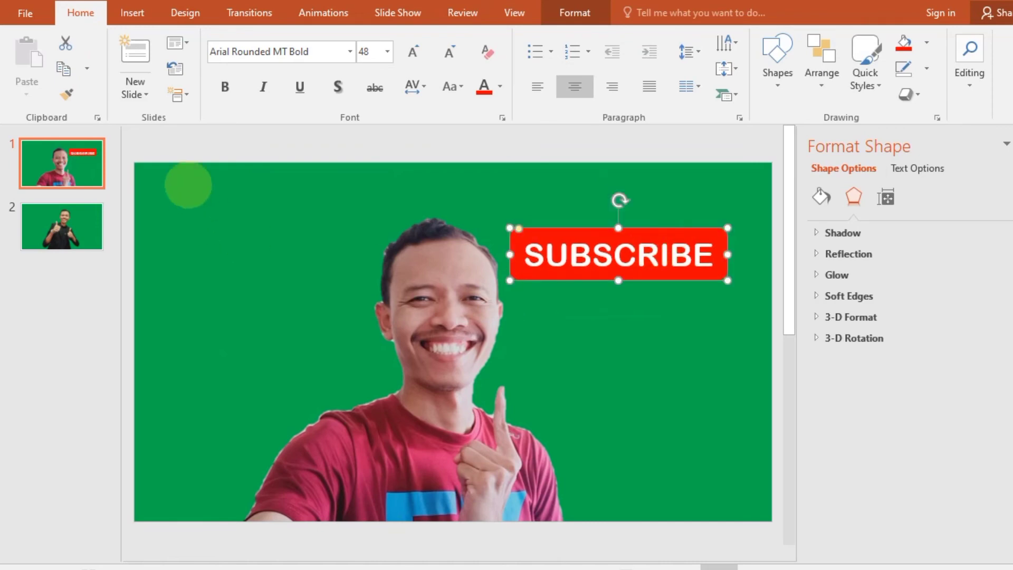
Open the Save As dialog and browse to the Desktop folder.
click(18, 11)
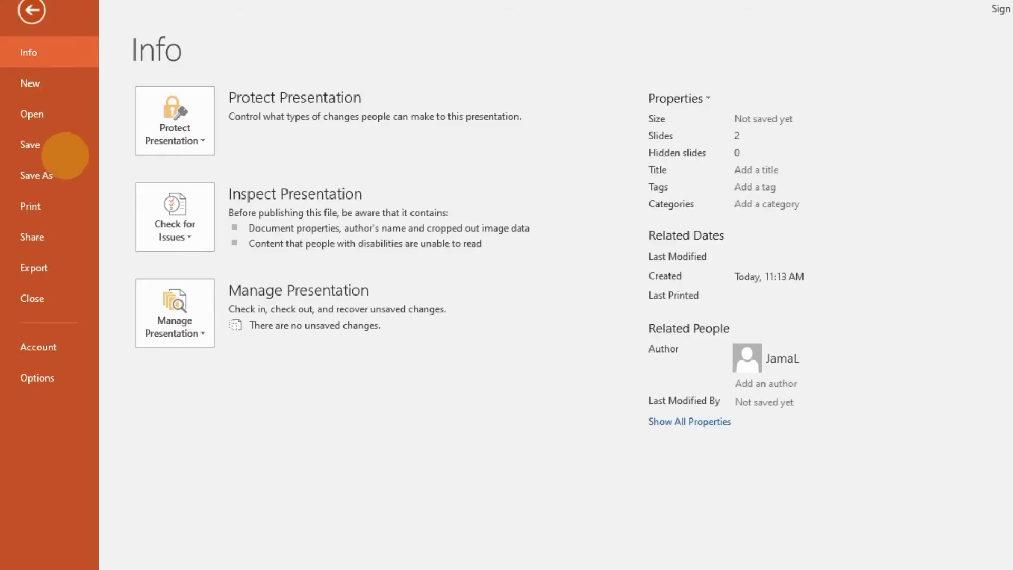
click(58, 180)
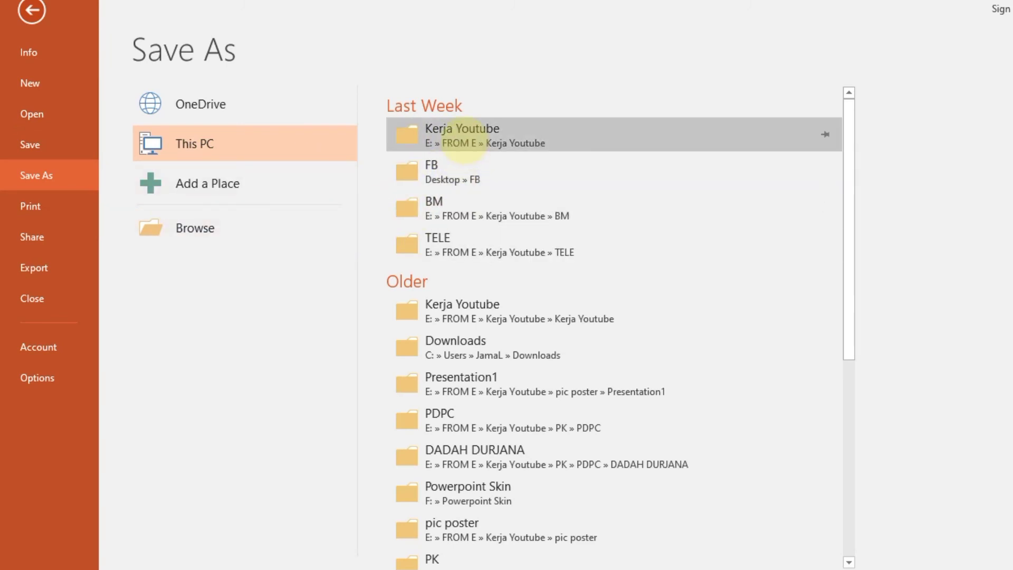
click(463, 140)
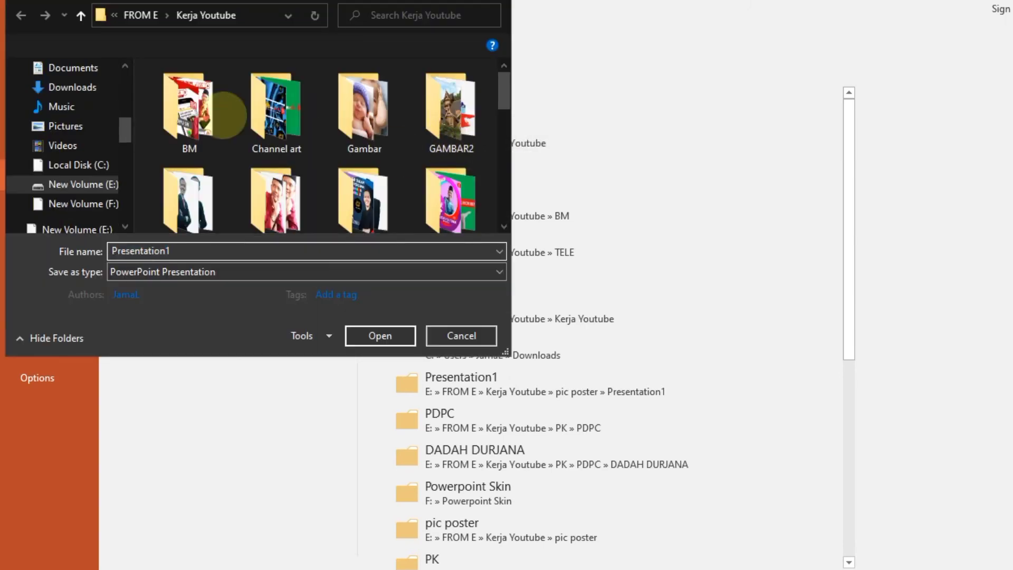
drag(126, 130, 125, 81)
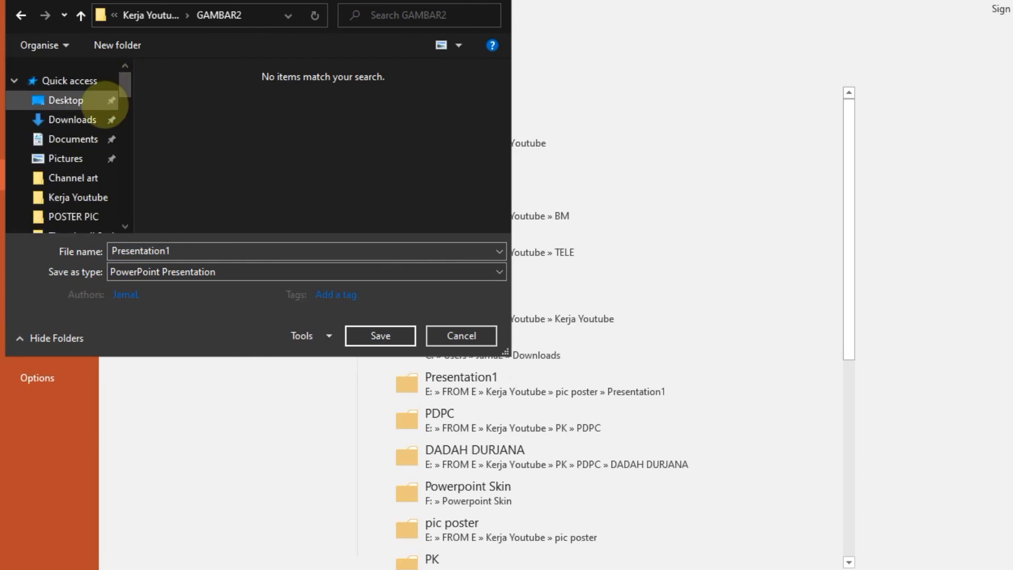
click(100, 100)
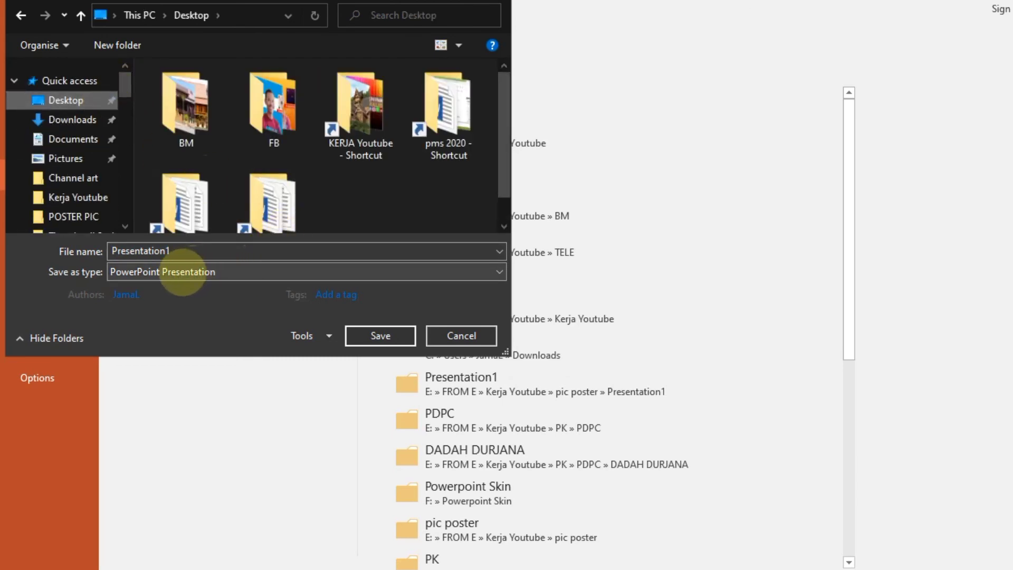
Save the slide as PNG with file name 'gambo'.
click(182, 271)
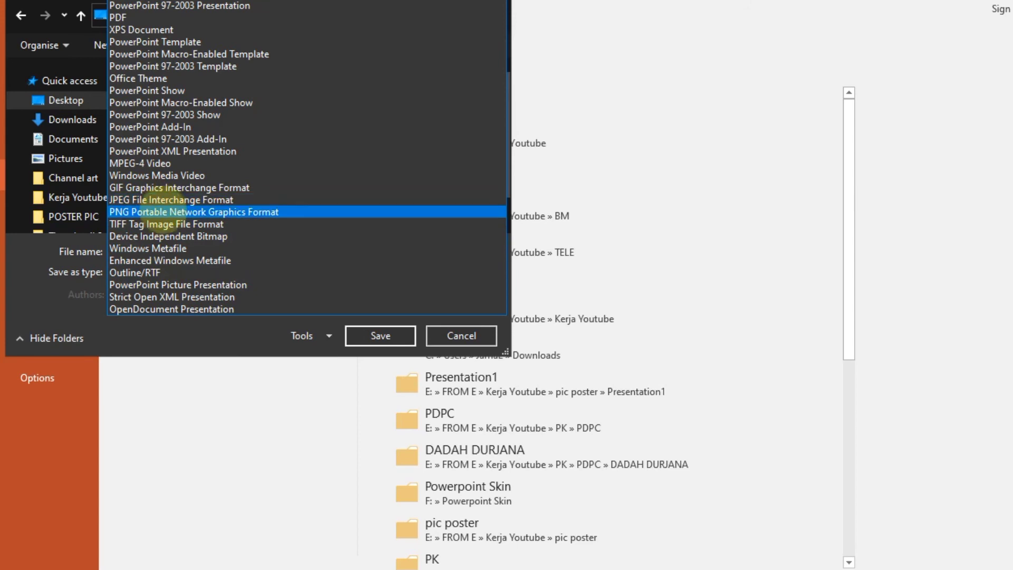
click(153, 212)
click(182, 270)
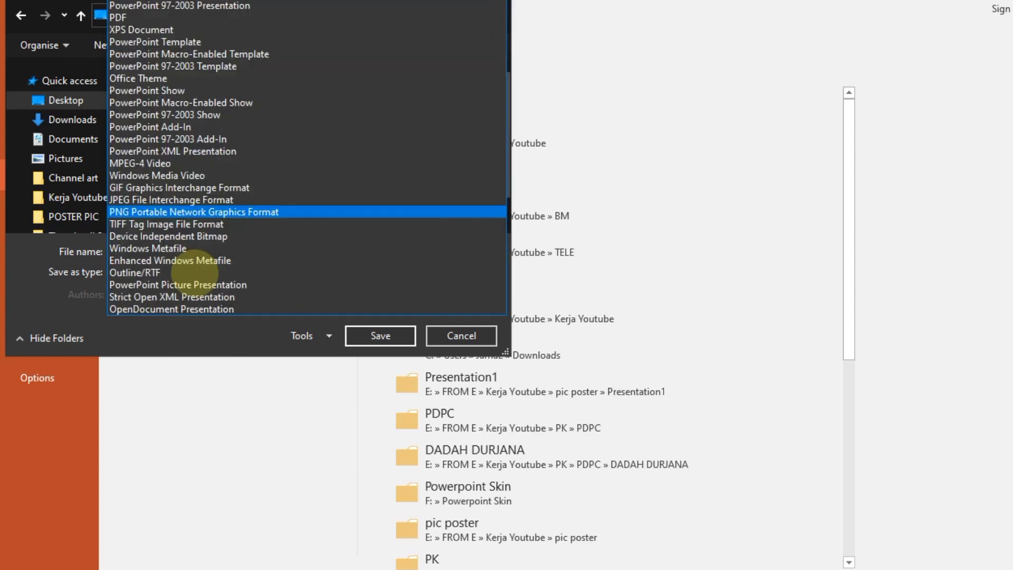
click(23, 293)
double_click(146, 251)
text(gambo)
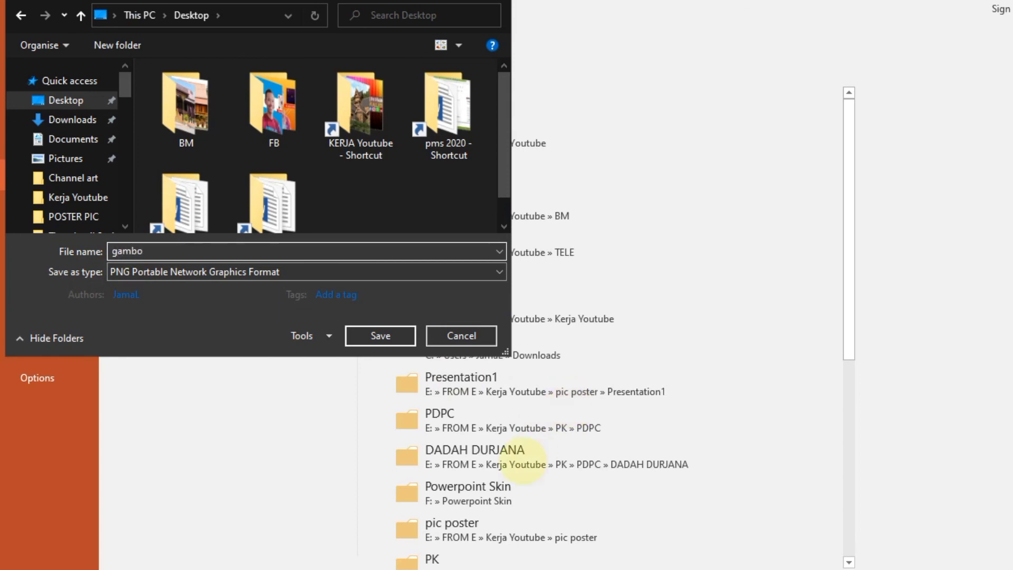
click(382, 335)
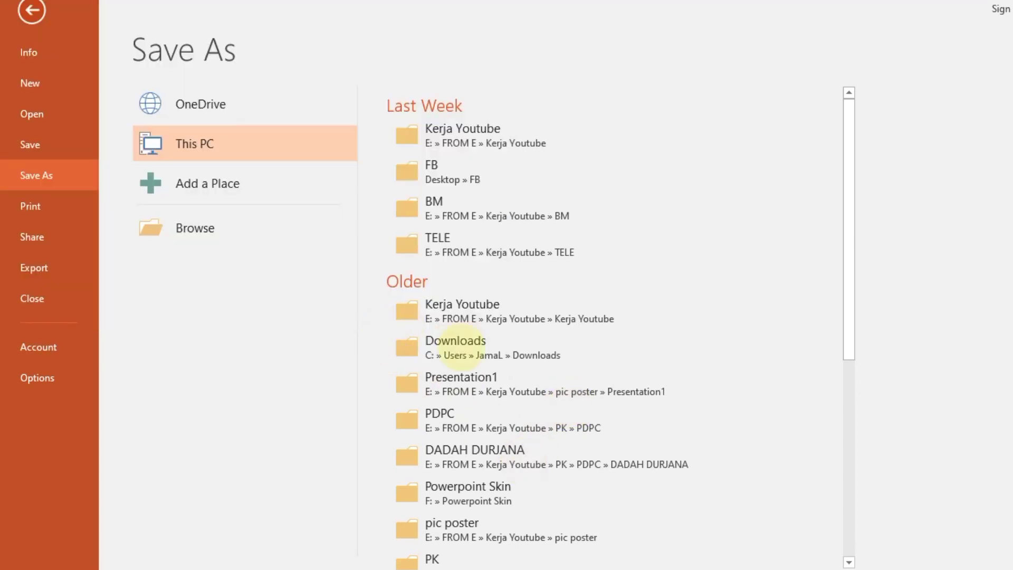
Export only the current slide, then select the gambo image on the desktop.
click(522, 333)
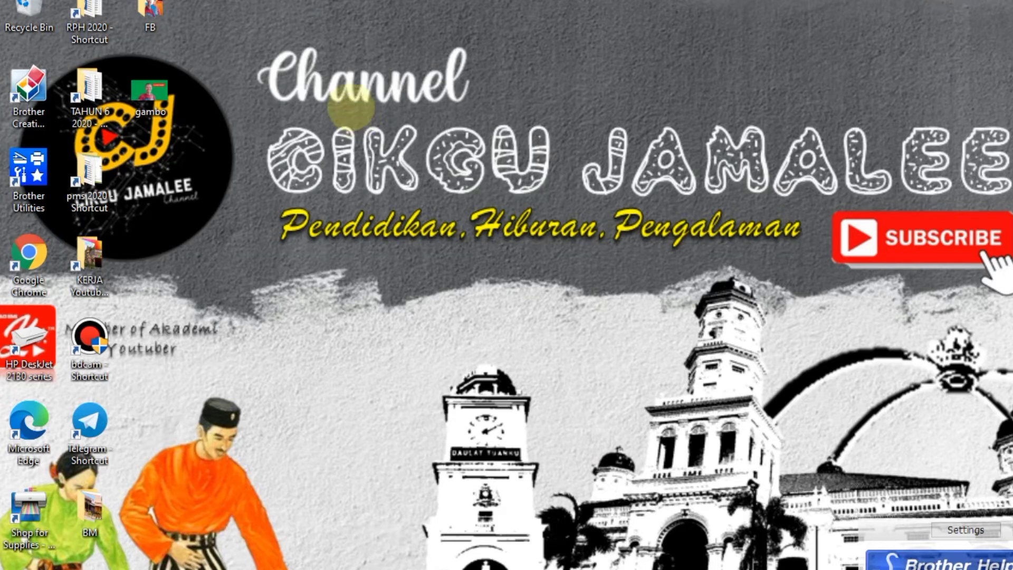
click(165, 80)
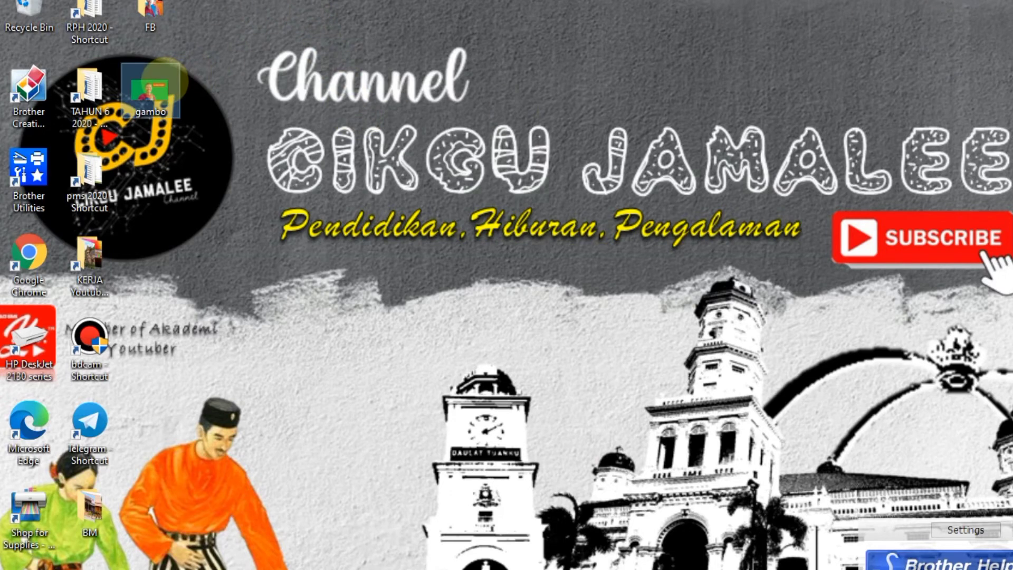